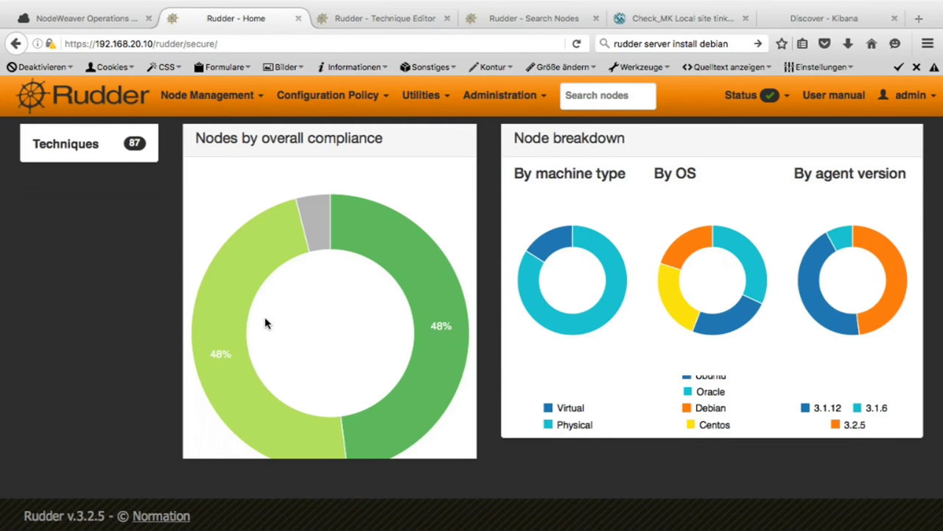
Open the pending nodes from the dashboard statistics and look through the nodes awaiting acceptance.
mouse_move(433, 389)
mouse_move(236, 368)
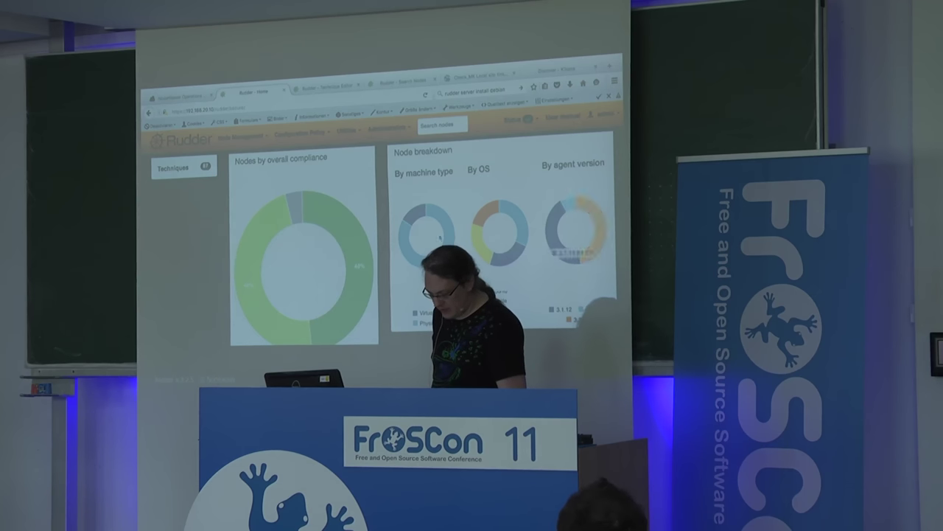
scroll(265, 270, "up", 3)
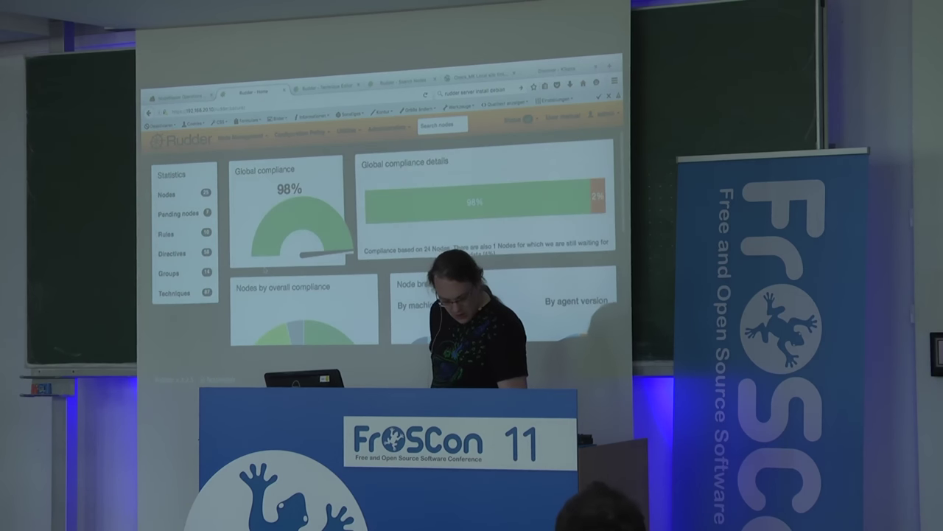
left_click(187, 214)
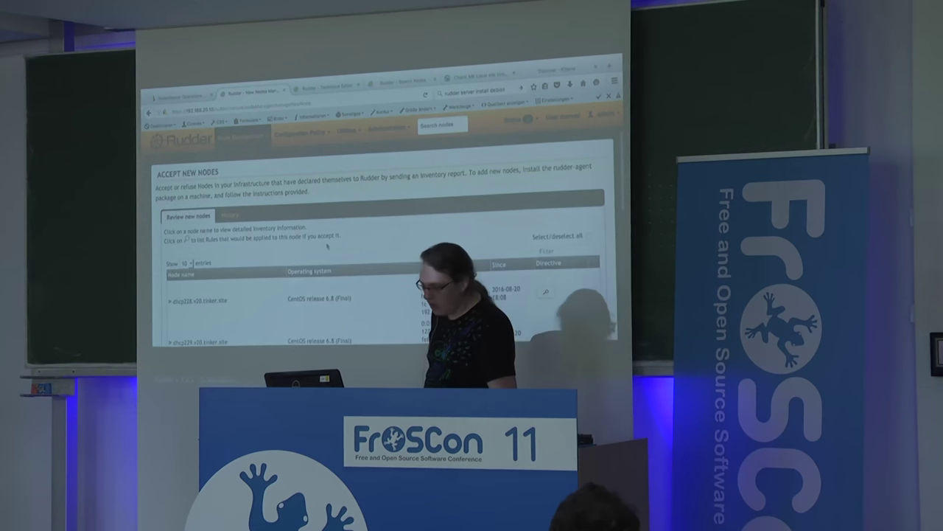
scroll(327, 247, "down", 3)
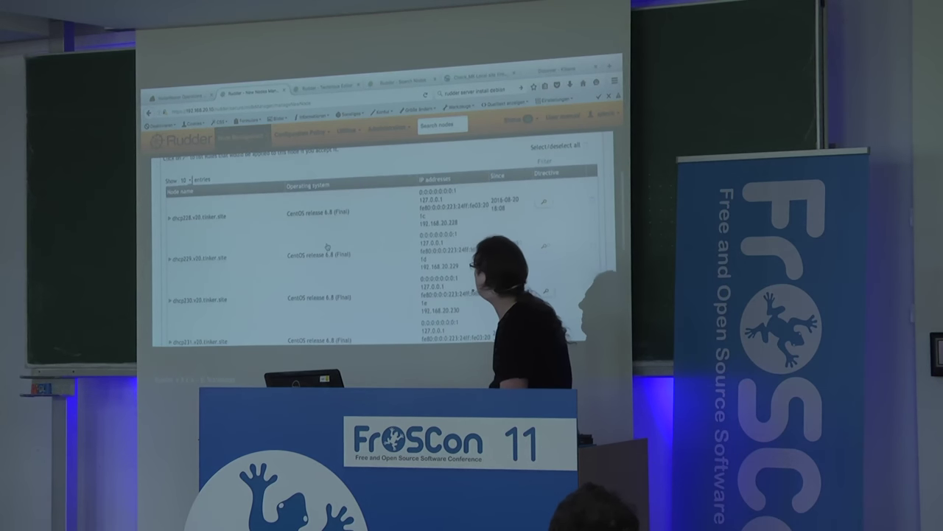
scroll(327, 247, "down", 5)
scroll(332, 261, "up", 8)
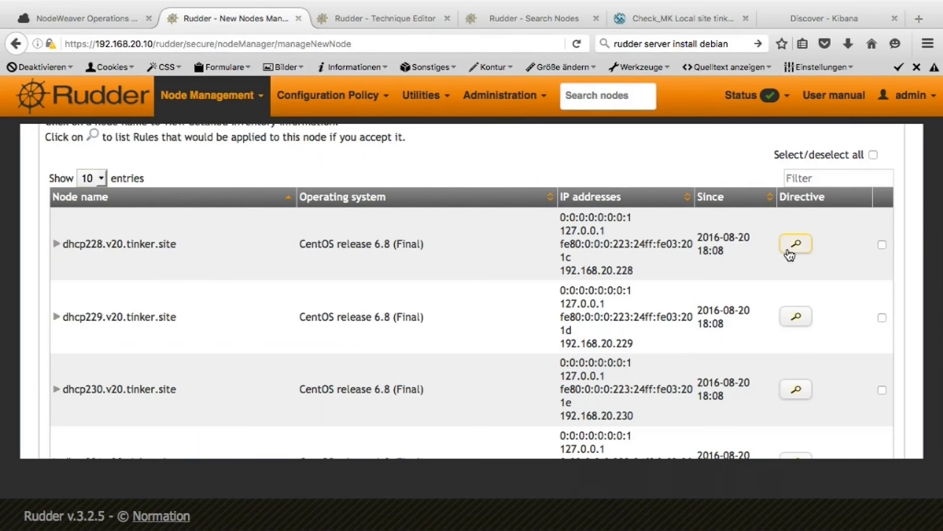
Expand the pending node dhcp228.v20.tinker.site and review its summary, including operating system, Rudder information and accounts.
left_click(55, 245)
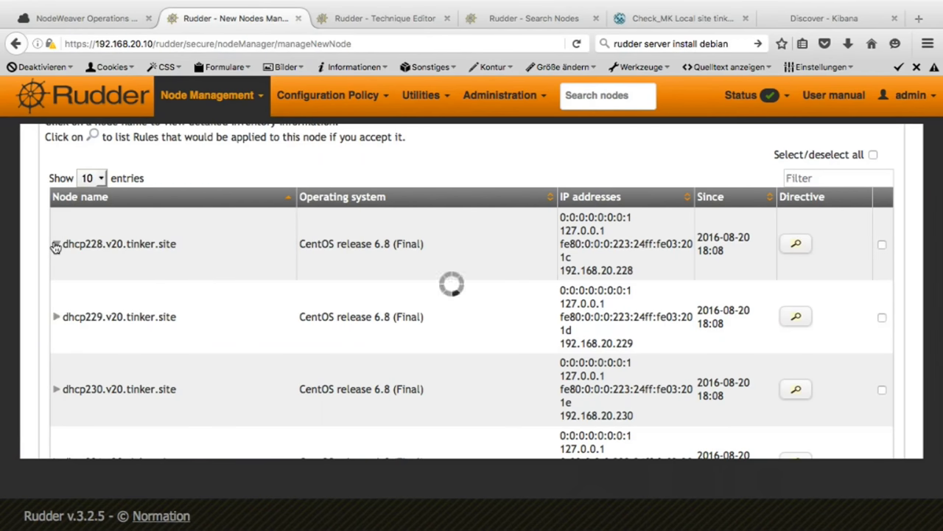
scroll(243, 345, "down", 5)
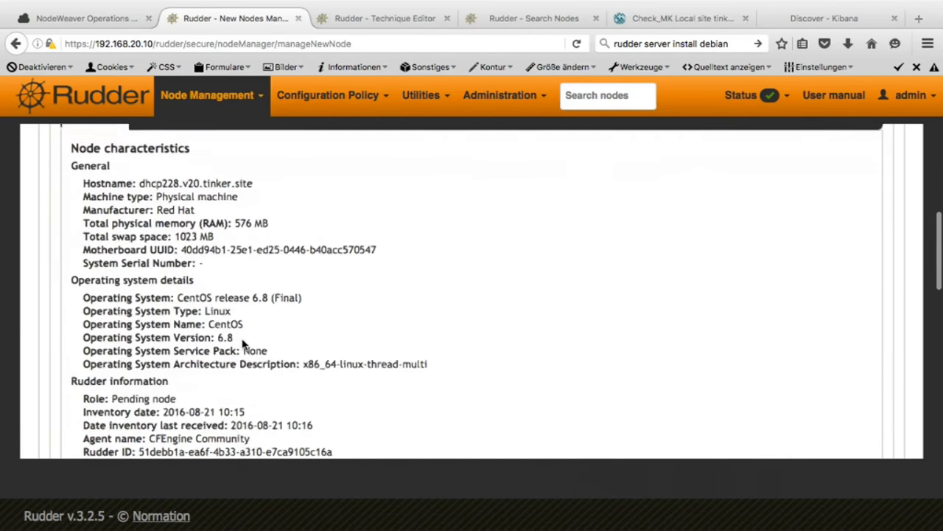
scroll(243, 345, "up", 2)
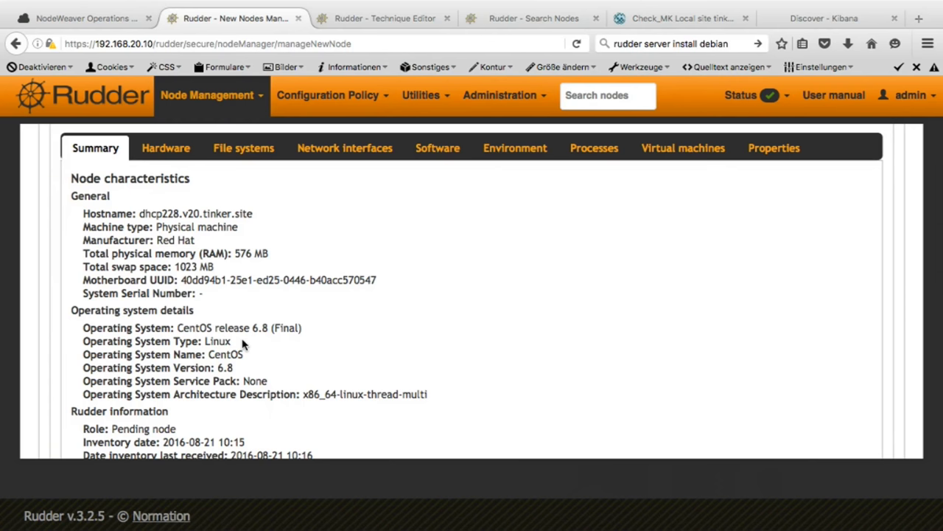
scroll(361, 273, "down", 7)
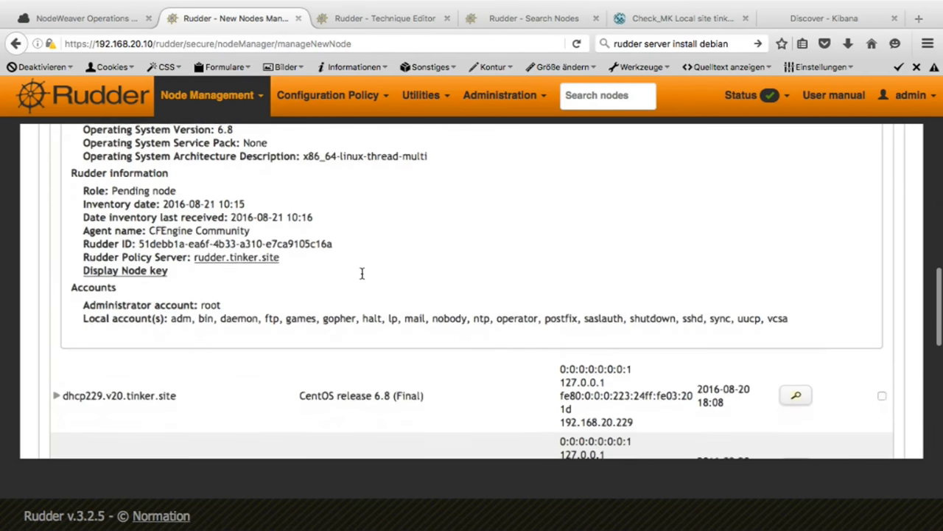
scroll(363, 277, "up", 10)
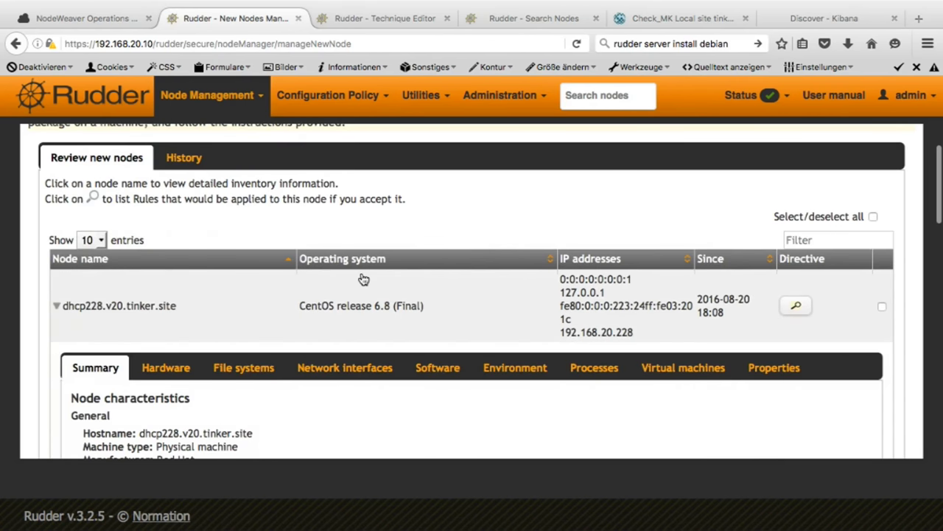
scroll(363, 278, "down", 15)
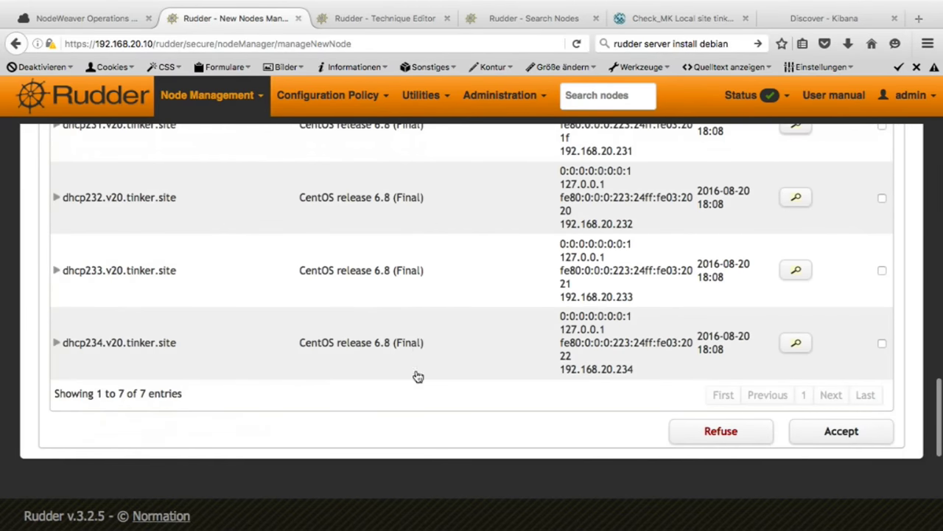
Check the hardware inventory of dhcp228.v20.tinker.site and return to its summary.
scroll(404, 347, "up", 10)
scroll(404, 347, "down", 2)
scroll(404, 347, "up", 2)
left_click(166, 175)
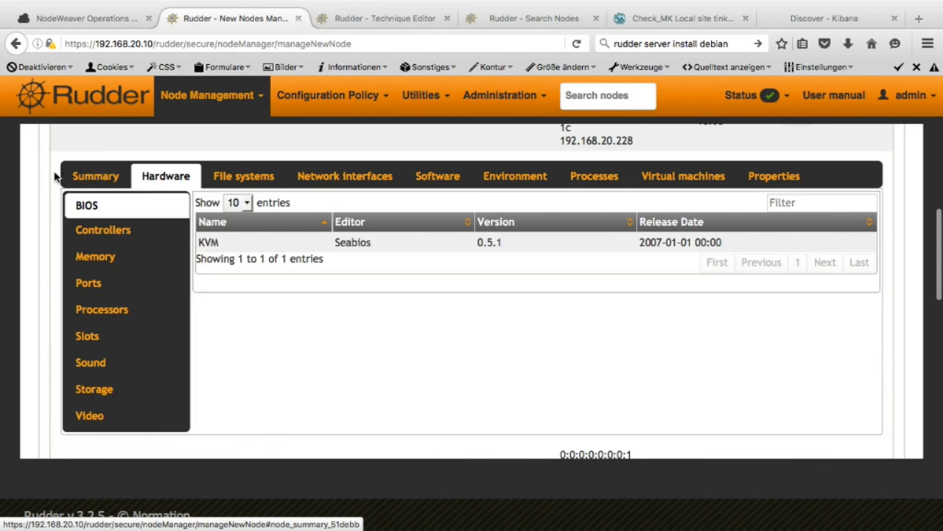
left_click(83, 175)
scroll(594, 262, "down", 6)
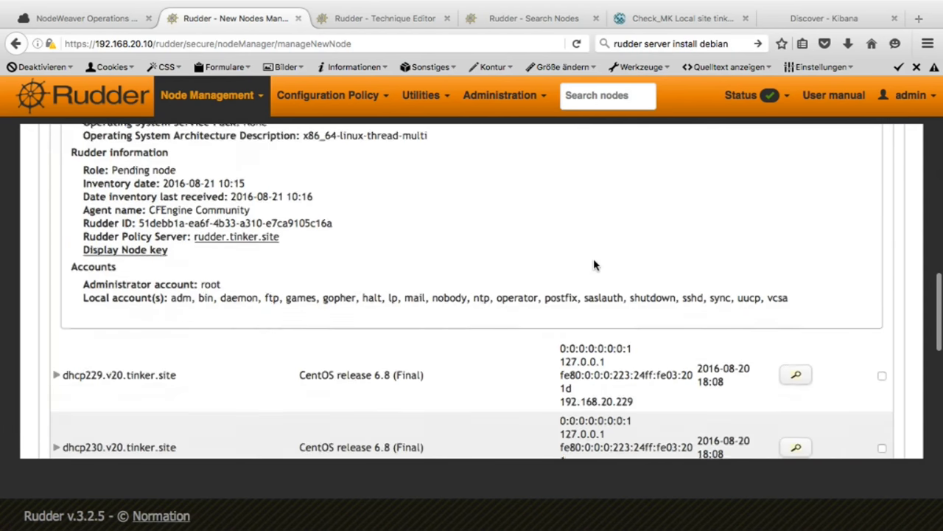
scroll(786, 240, "up", 1)
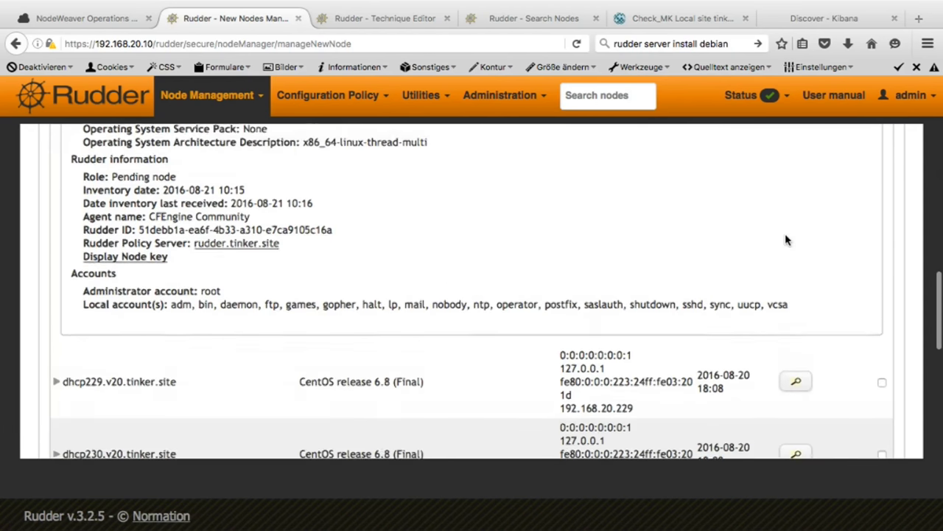
Select only the pending node dhcp228.v20.tinker.site and accept it into Rudder, confirming the acceptance.
scroll(785, 240, "up", 5)
scroll(786, 239, "down", 1)
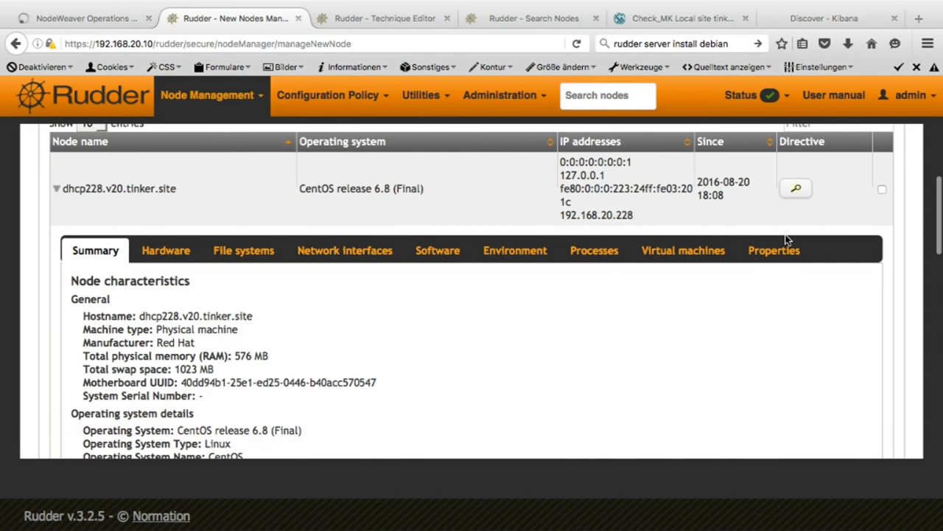
left_click(882, 188)
scroll(820, 340, "down", 1)
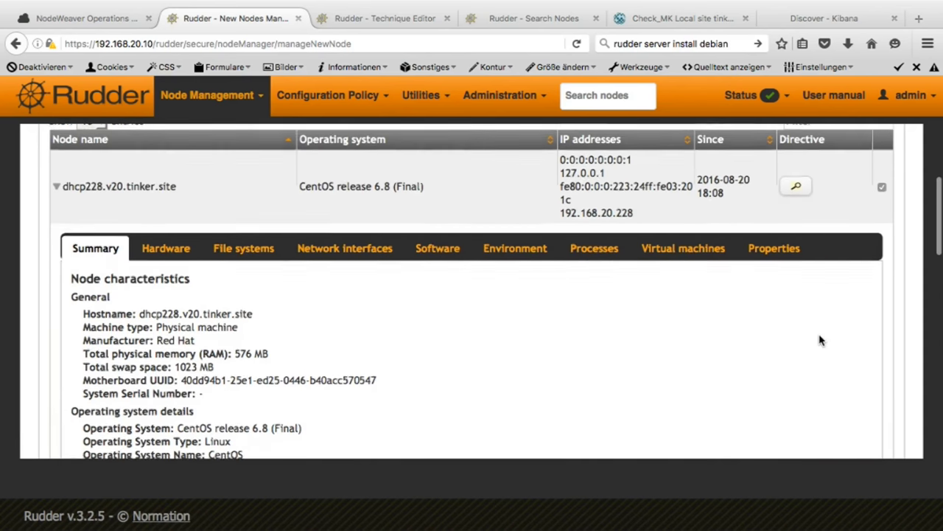
scroll(820, 340, "down", 8)
left_click(830, 432)
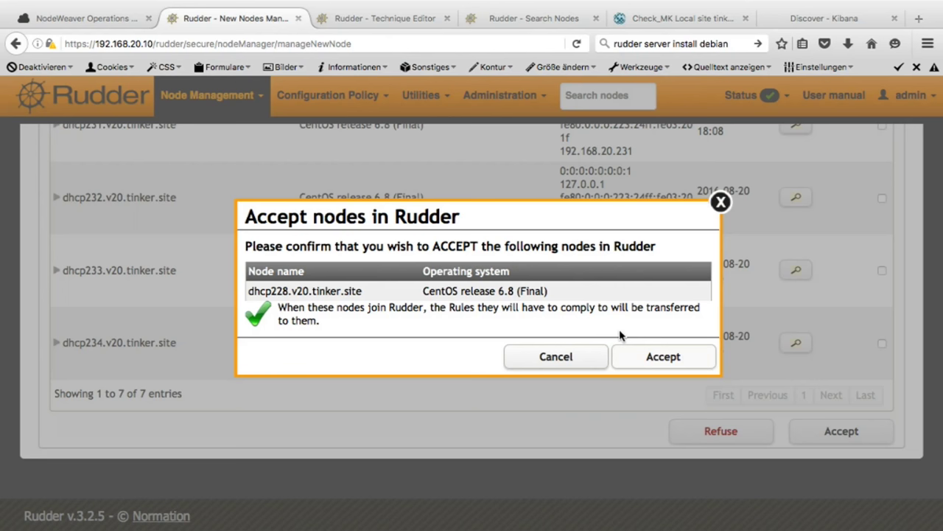
left_click(646, 358)
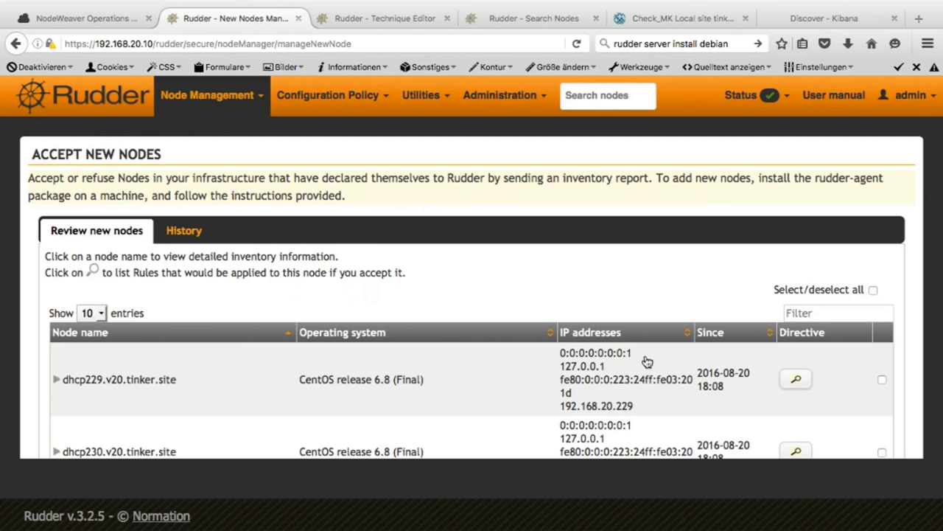
View the rules that would be applied to pending node dhcp229.v20.tinker.site, and close the rule list.
scroll(617, 287, "down", 2)
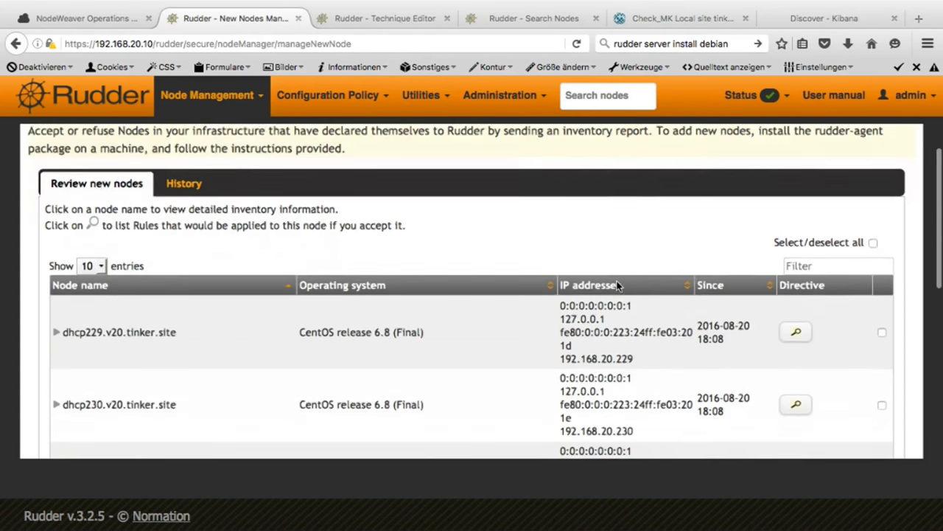
scroll(618, 286, "down", 1)
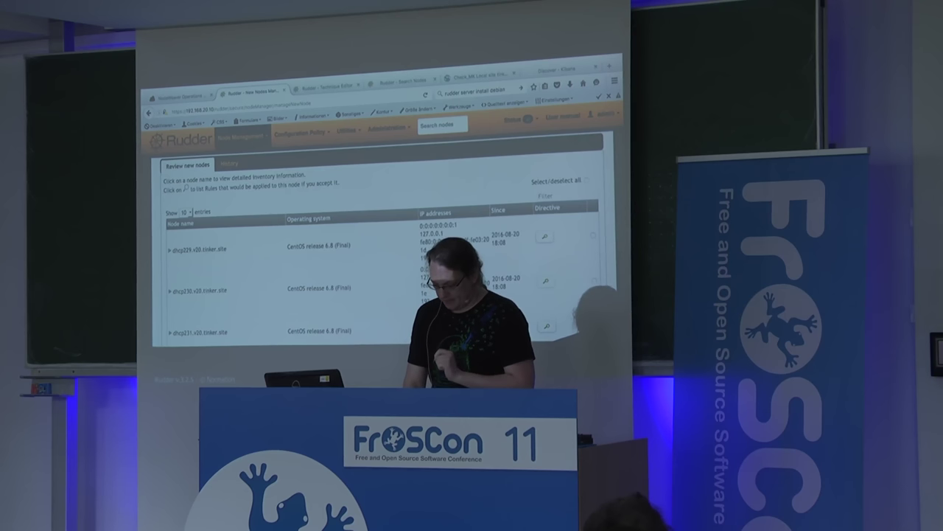
scroll(382, 233, "down", 1)
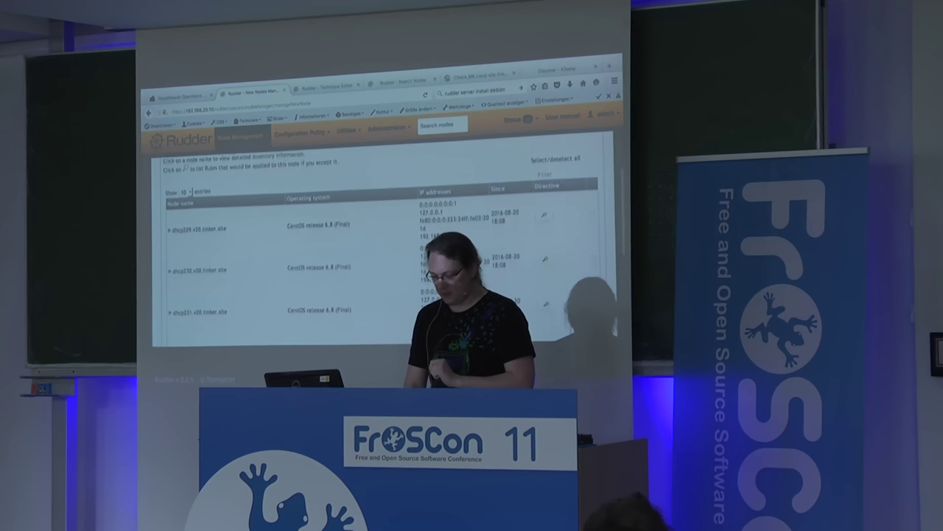
left_click(544, 216)
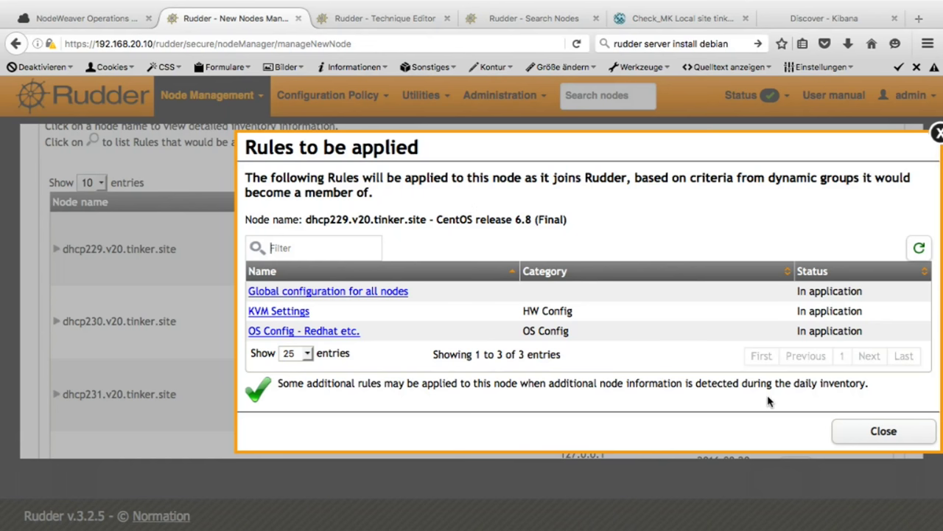
left_click(855, 434)
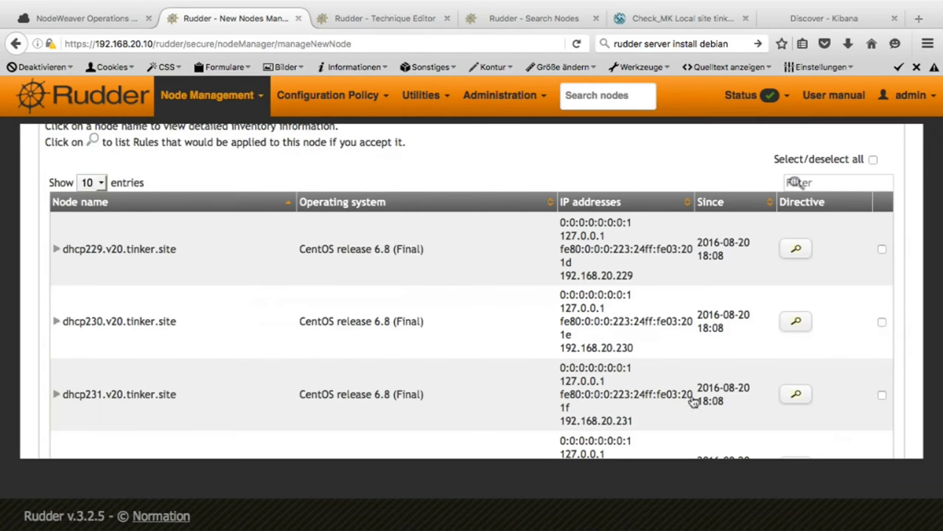
scroll(470, 390, "up", 3)
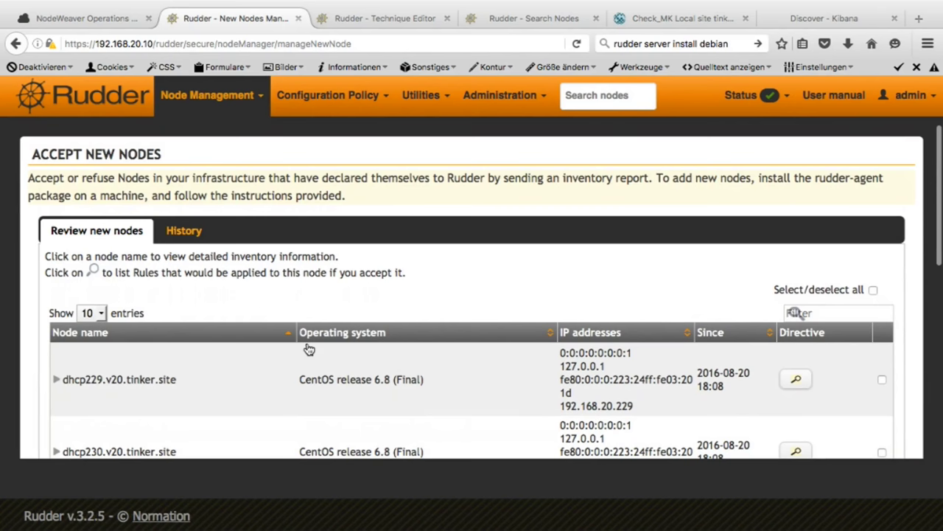
Switch to the terminal on the rudder server and list the files in root's home directory.
key("ctrl+Right")
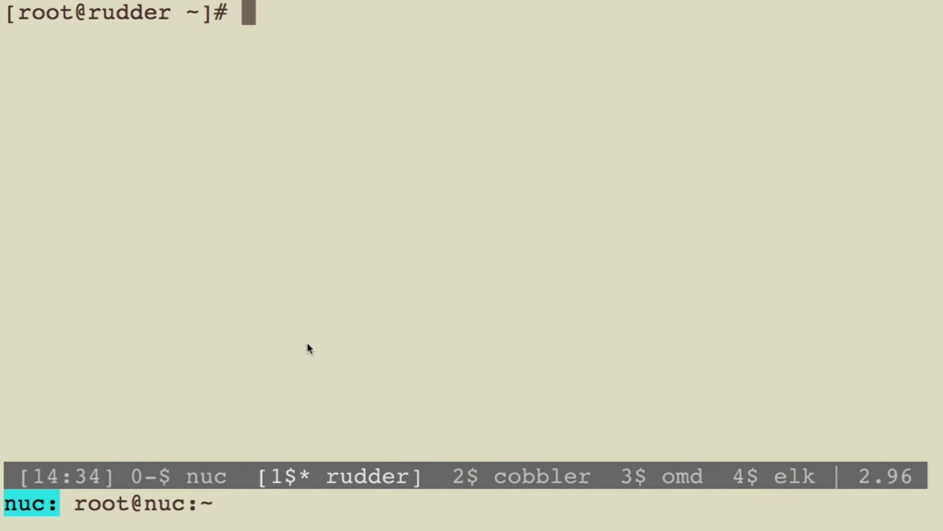
type("sl")
key("Return")
type("ls")
key("Return")
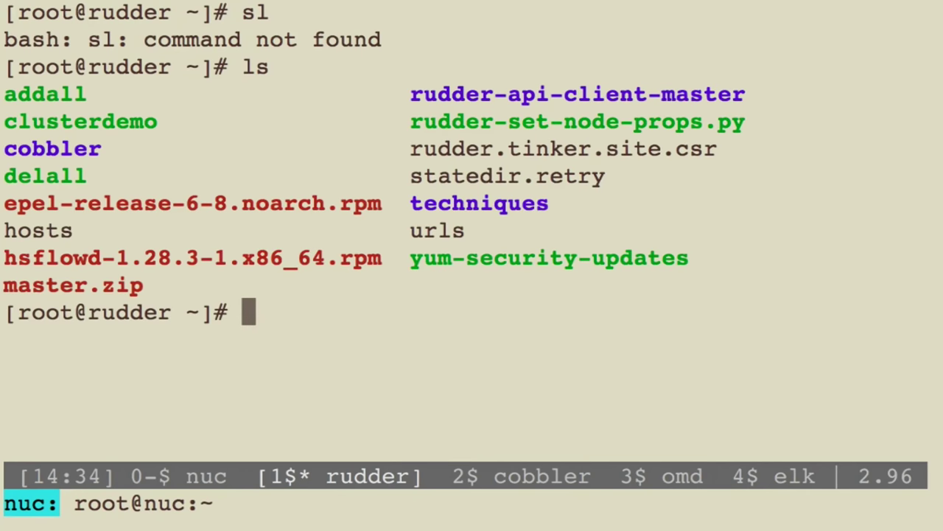
Print the addall script with cat and run it with shell tracing (sh -x) to accept all pending nodes.
type("cat")
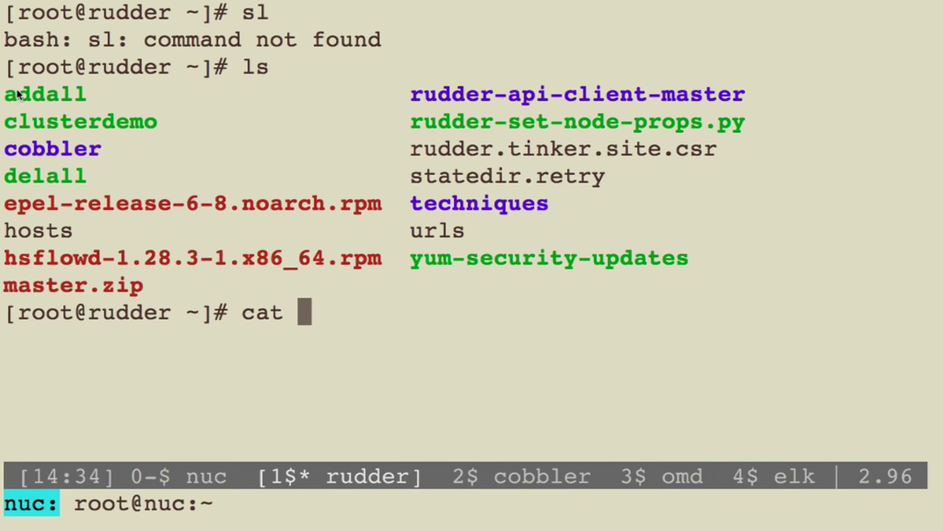
double_click(24, 94)
middle_click(24, 94)
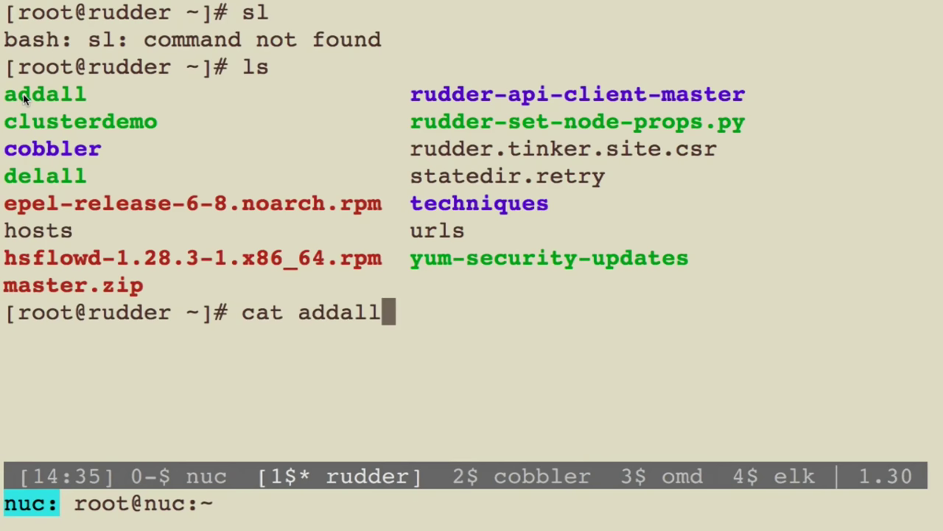
key("Return")
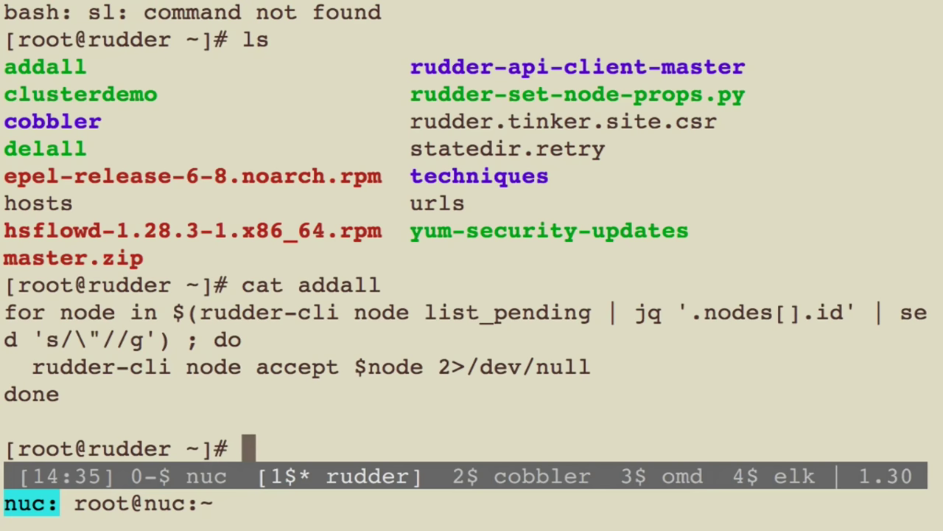
type("sh -x addall")
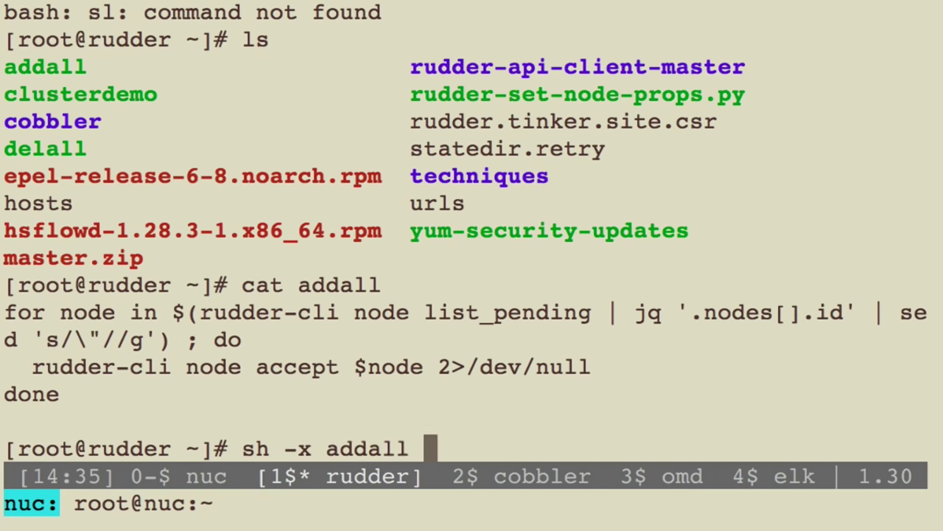
key("Return")
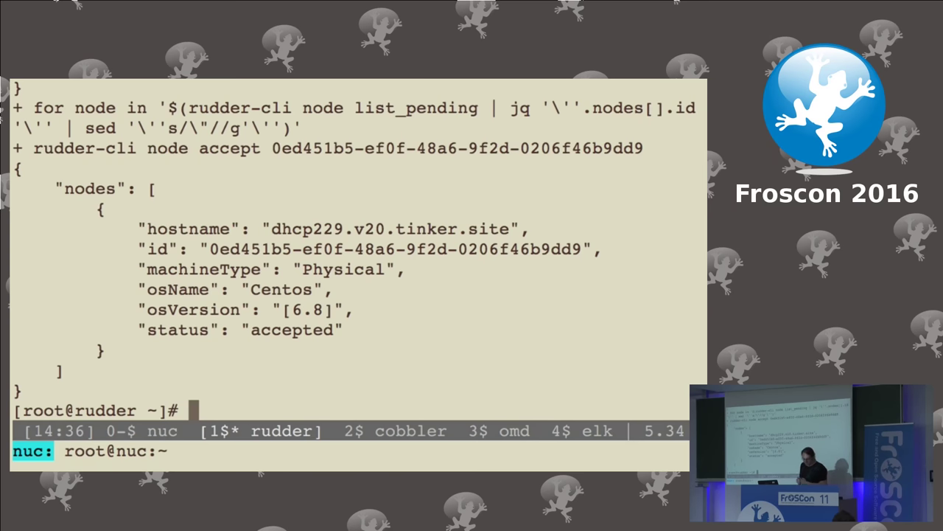
Switch back to Rudder in the browser and reload the Accept new nodes page to check for remaining pending nodes.
key("ctrl+Left")
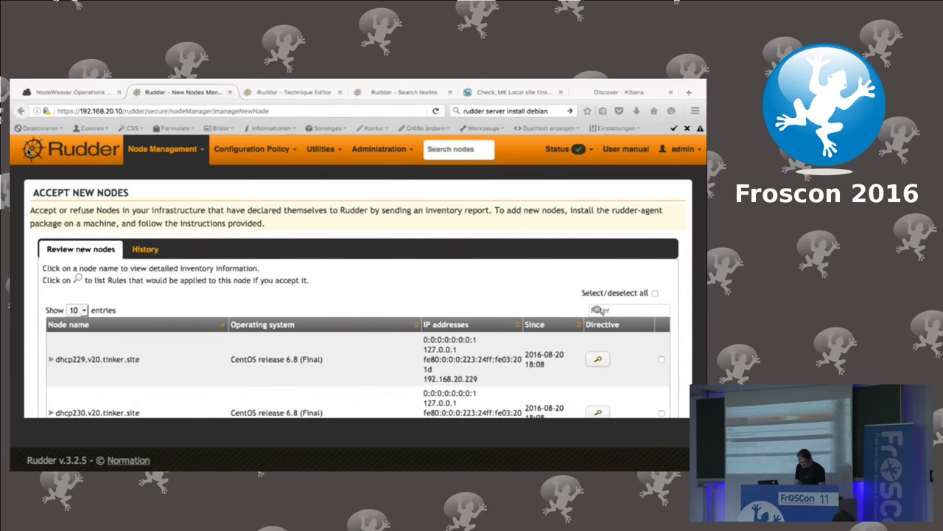
left_click(163, 149)
left_click(150, 210)
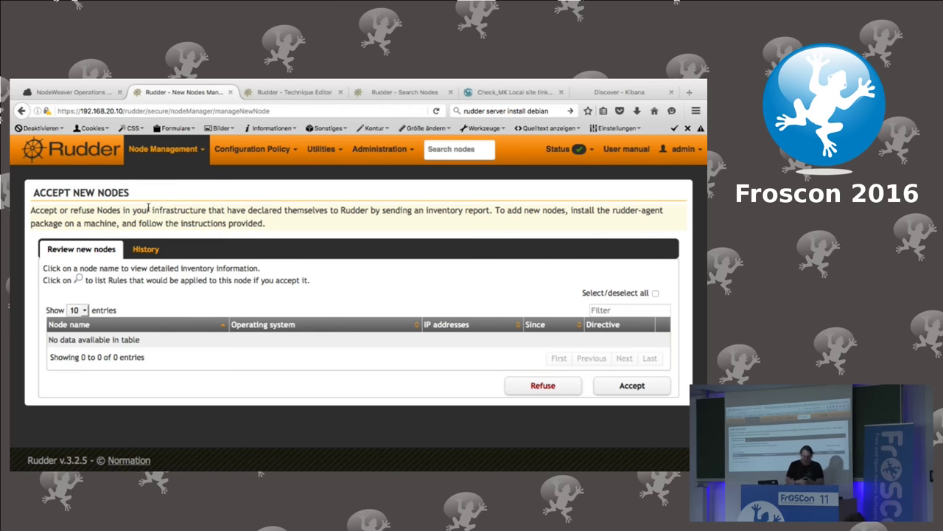
Open the node Groups page of Node Management.
left_click(161, 150)
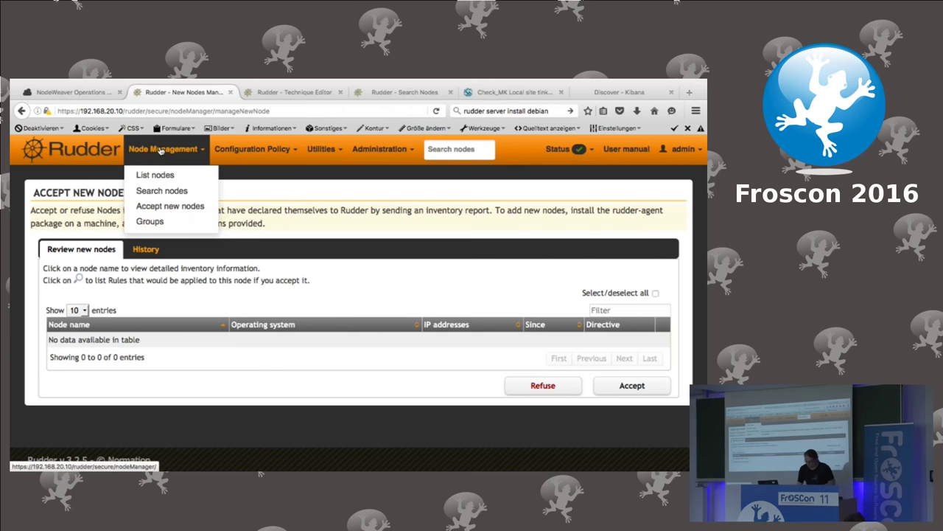
left_click(157, 224)
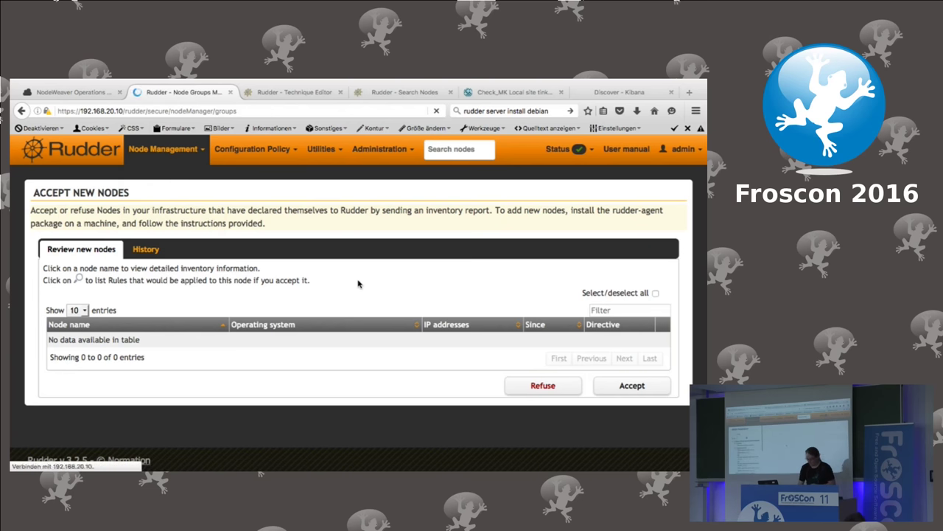
Open the HW-Flavour-KVM dynamic group and review its details and Bios name criteria.
scroll(196, 328, "down", 3)
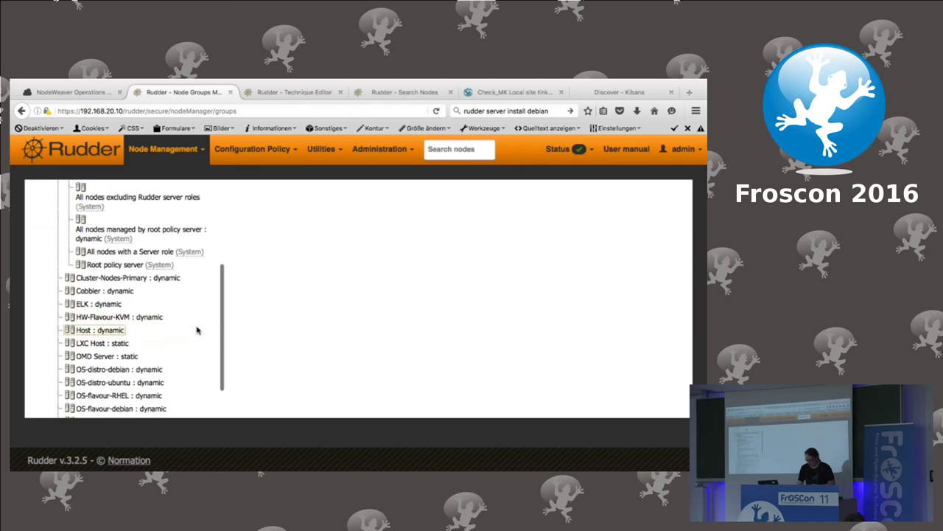
left_click(131, 318)
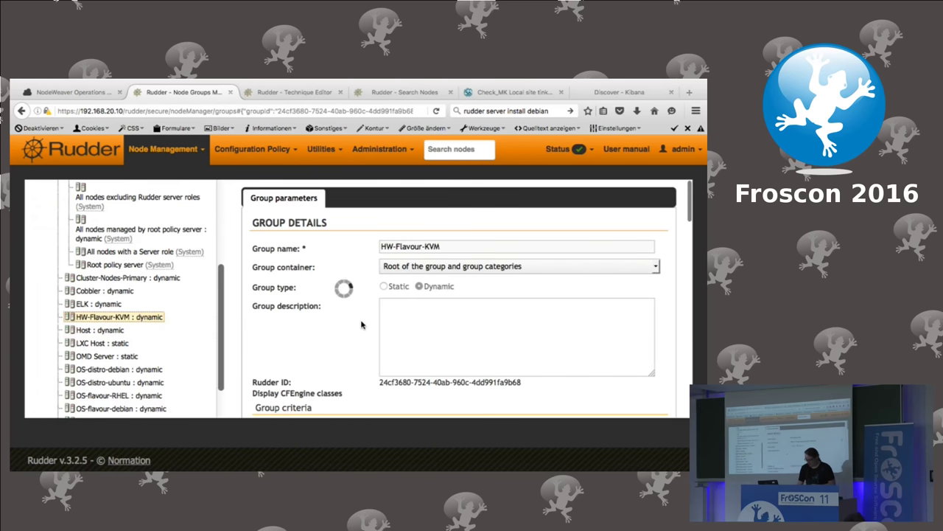
scroll(361, 324, "down", 1)
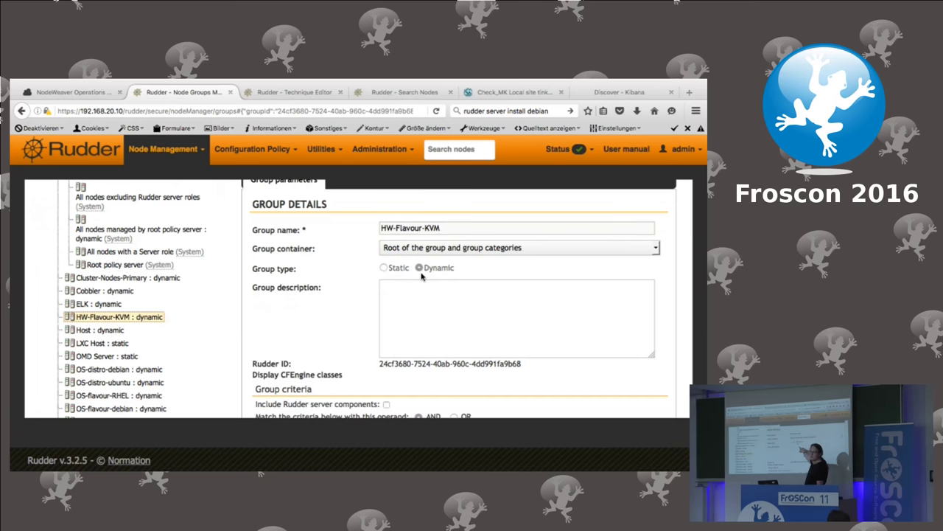
scroll(460, 338, "down", 2)
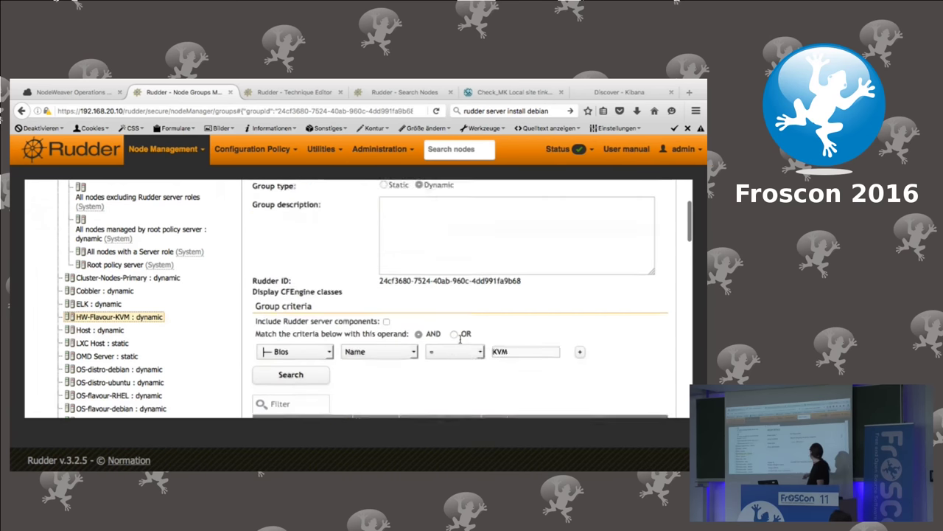
scroll(461, 338, "down", 1)
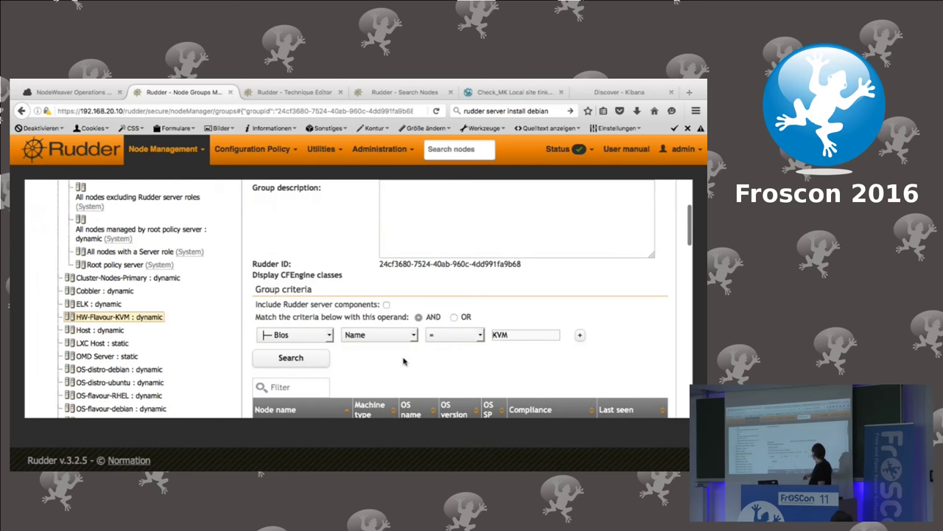
scroll(404, 362, "down", 1)
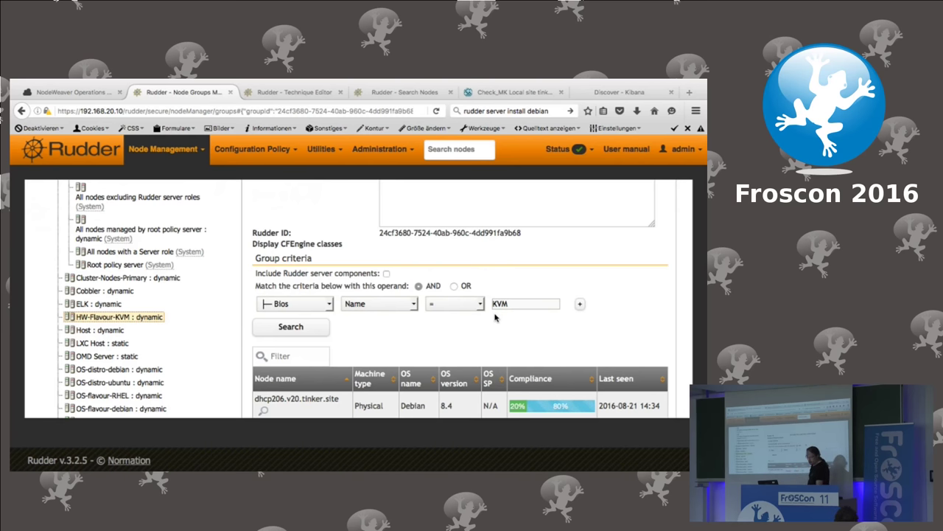
Look through the nodes matched by the HW-Flavour-KVM group, including their operating systems and compliance.
scroll(494, 317, "down", 5)
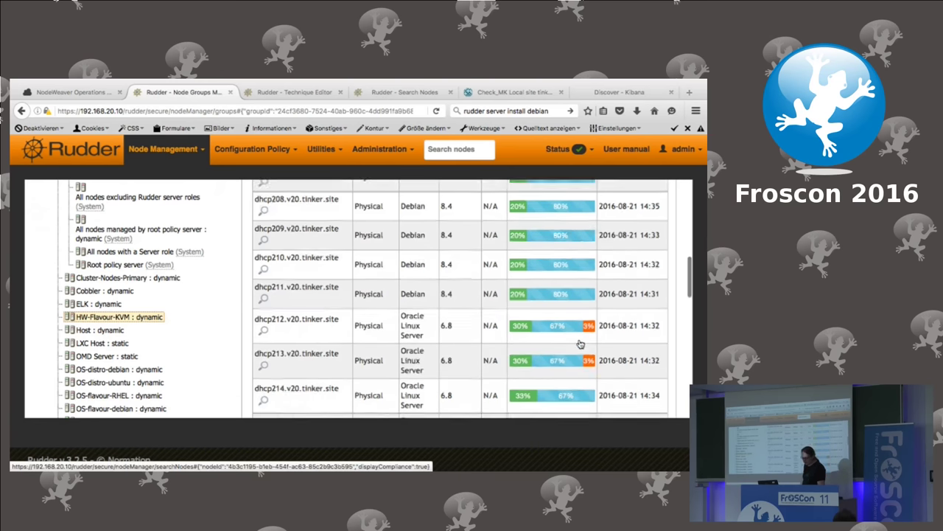
scroll(579, 341, "down", 5)
scroll(579, 344, "up", 1)
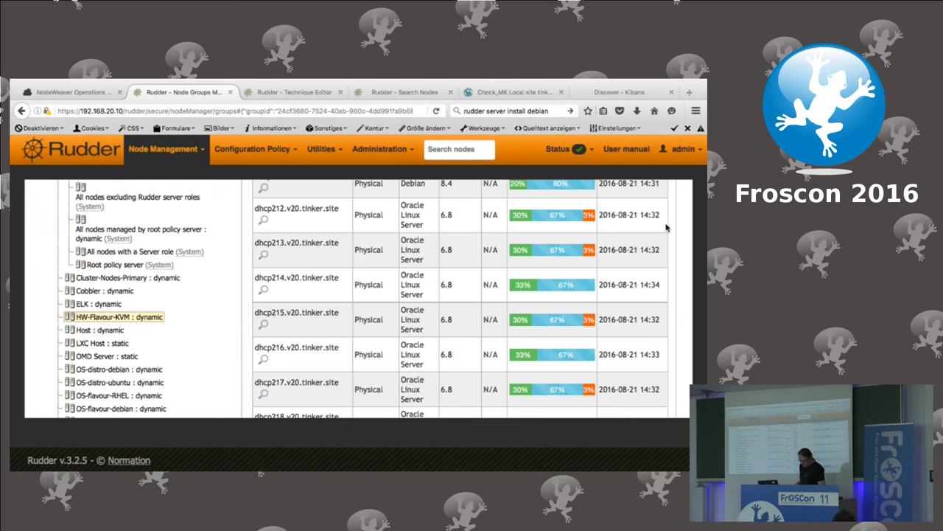
Switch to the Technique Editor, look over the Install Logstash Forwarder technique and reduce the page zoom to fit more content.
left_click(297, 93)
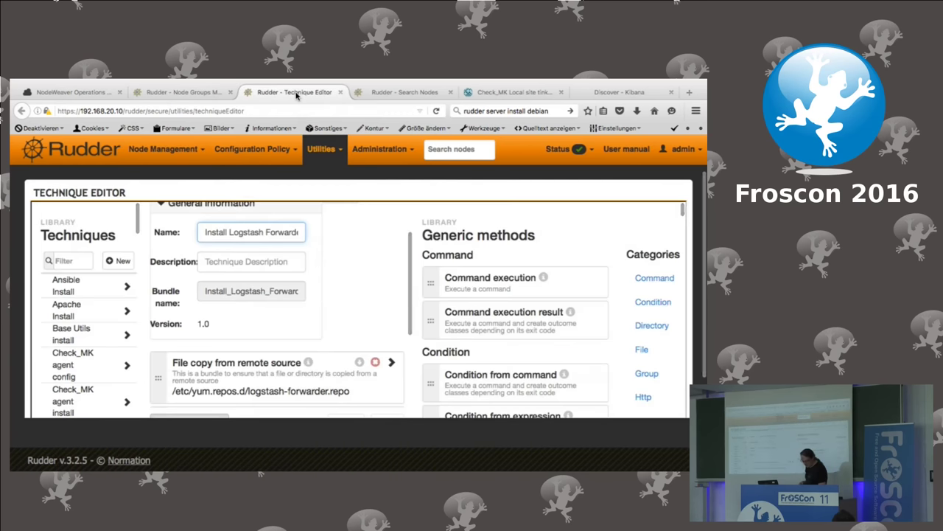
scroll(358, 284, "down", 3)
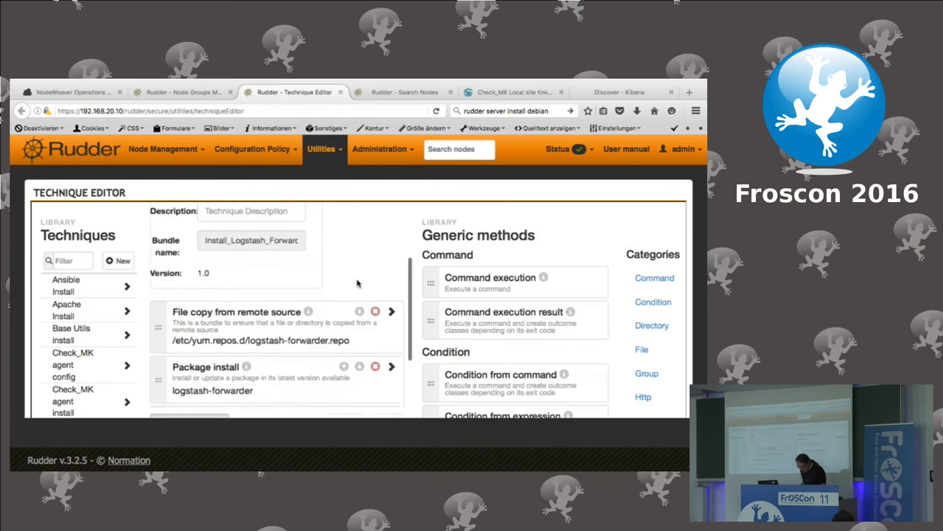
scroll(357, 283, "up", 5)
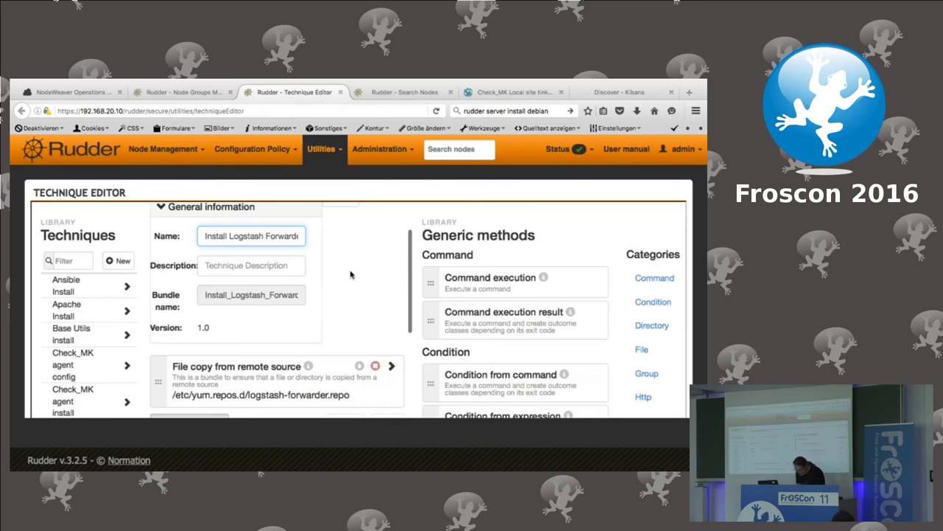
scroll(343, 269, "up", 1)
key("ctrl+minus")
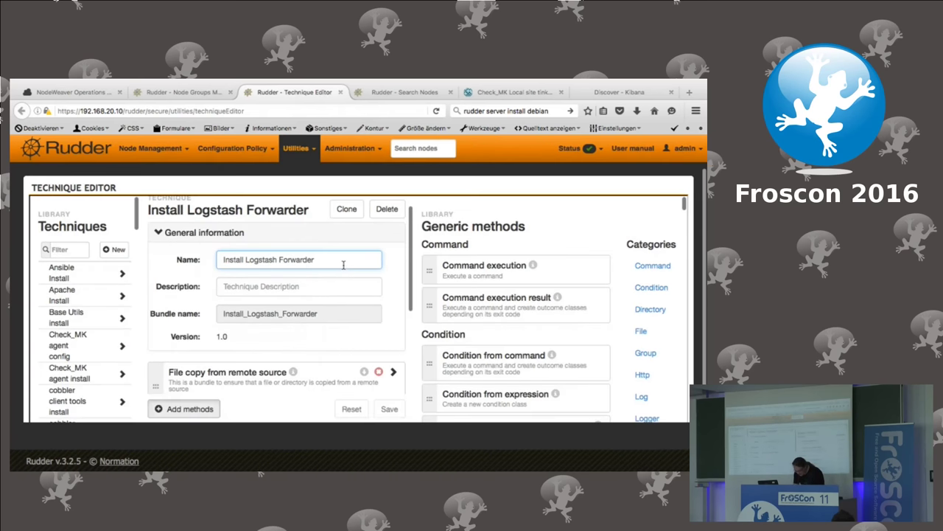
key("ctrl+minus")
key("ctrl+minus")
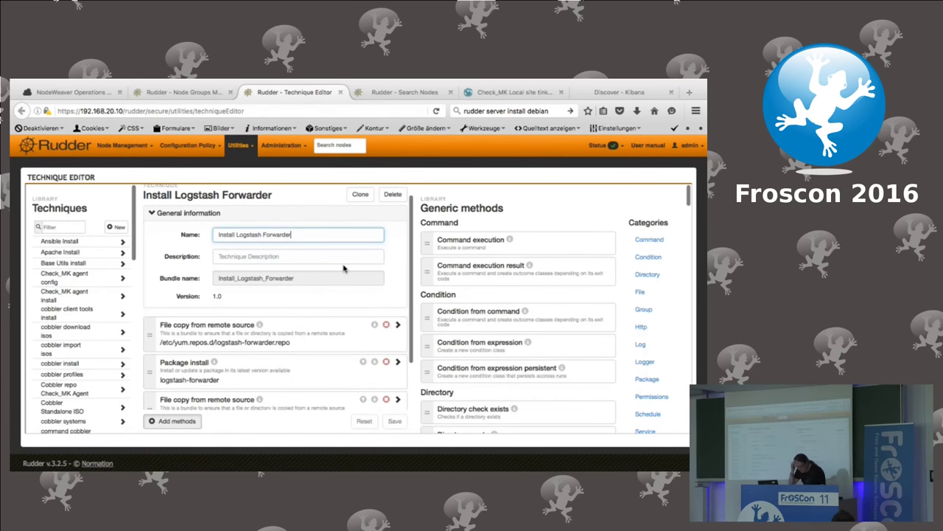
Filter the technique library by "wat" and open the Install Watchdog technique.
left_click(74, 228)
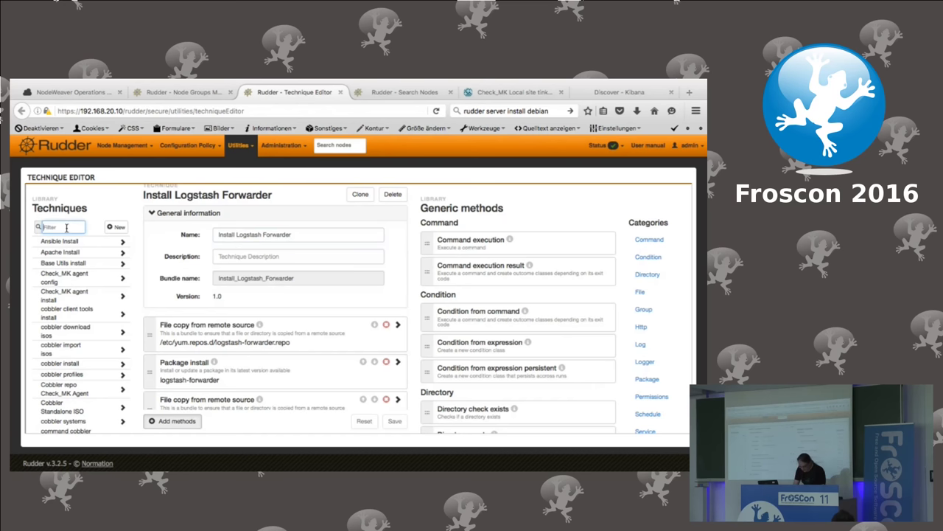
type("kvm")
key("BackSpace")
key("BackSpace")
key("BackSpace")
type("lo")
key("BackSpace")
key("BackSpace")
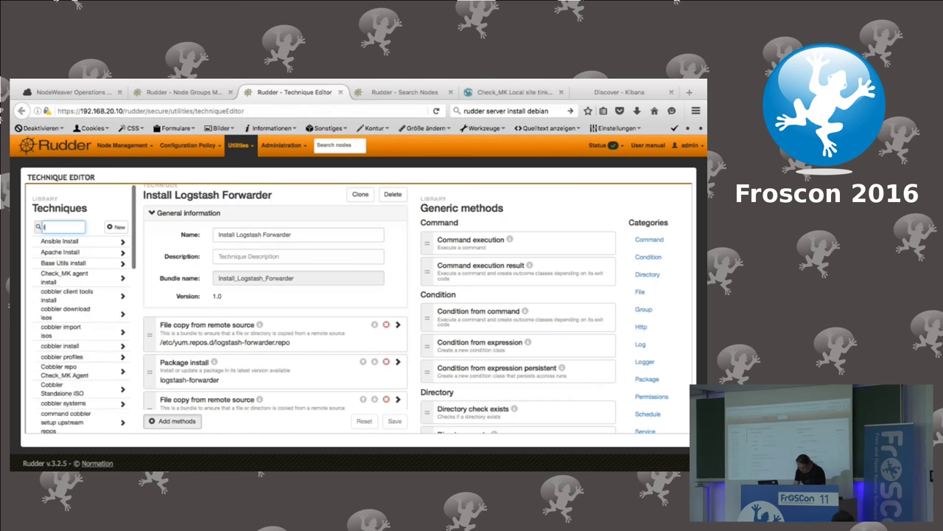
type("wat")
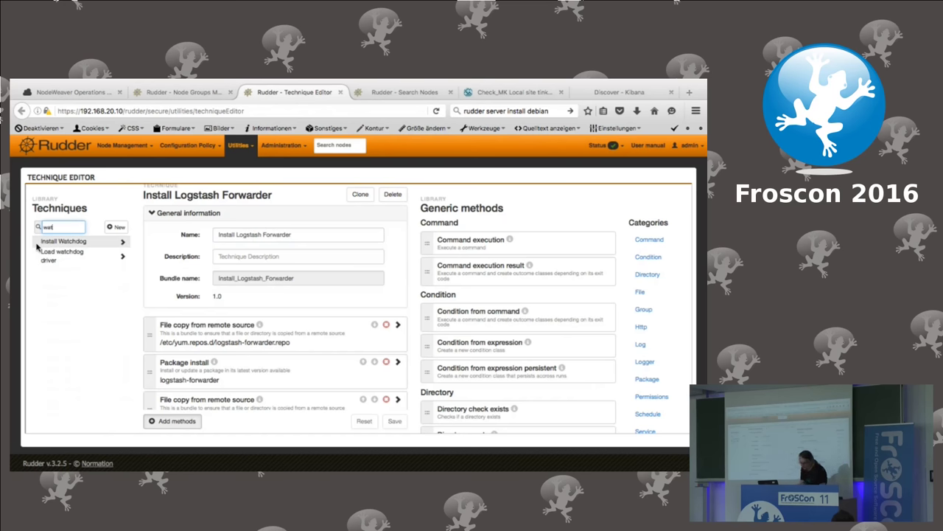
left_click(37, 245)
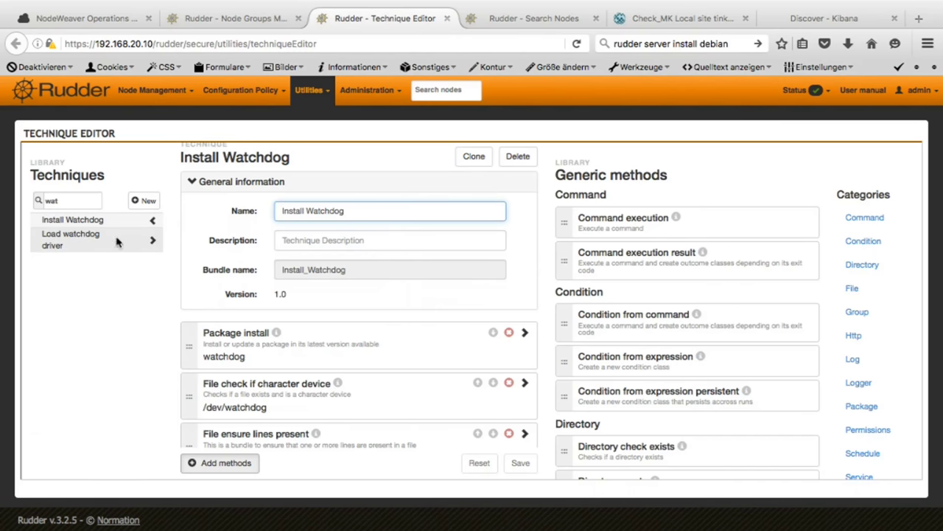
Review the Install Watchdog technique's methods, from package install through to ensuring the service starts at boot.
left_click(389, 458)
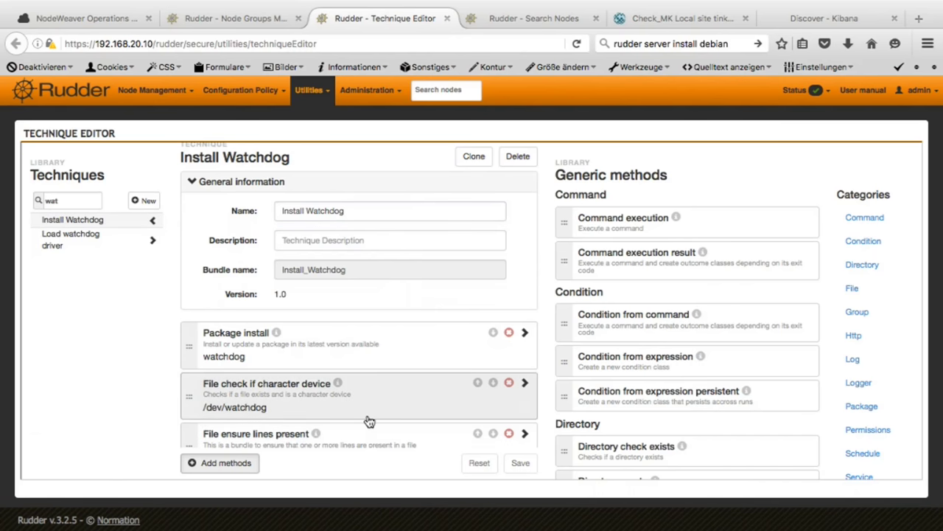
scroll(366, 416, "down", 2)
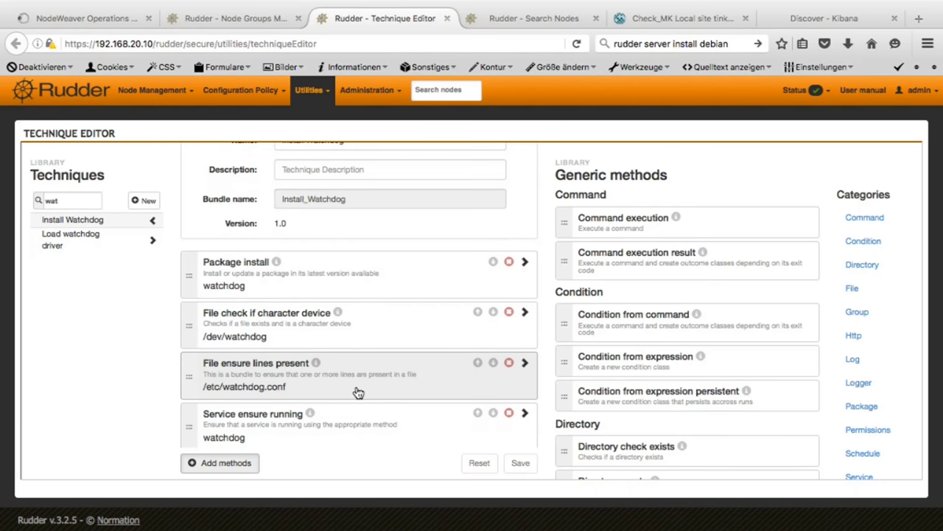
scroll(226, 190, "up", 3)
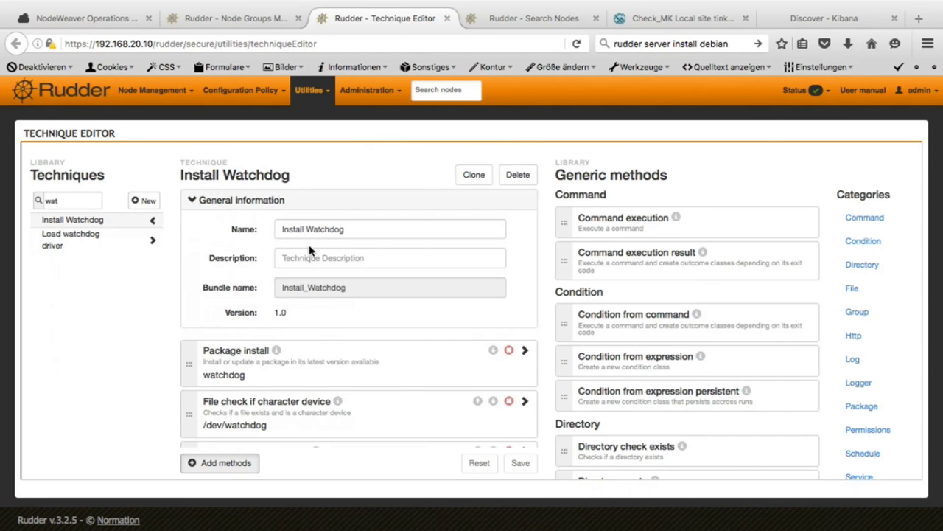
scroll(335, 336, "down", 4)
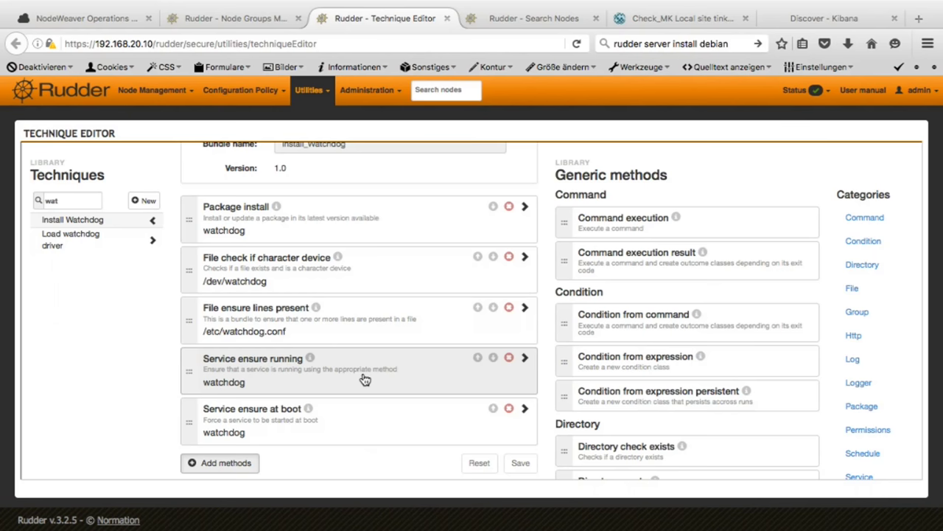
Open the Load watchdog driver technique and inspect its two methods' parameters, expanding the conditions of the Command execution method.
left_click(111, 247)
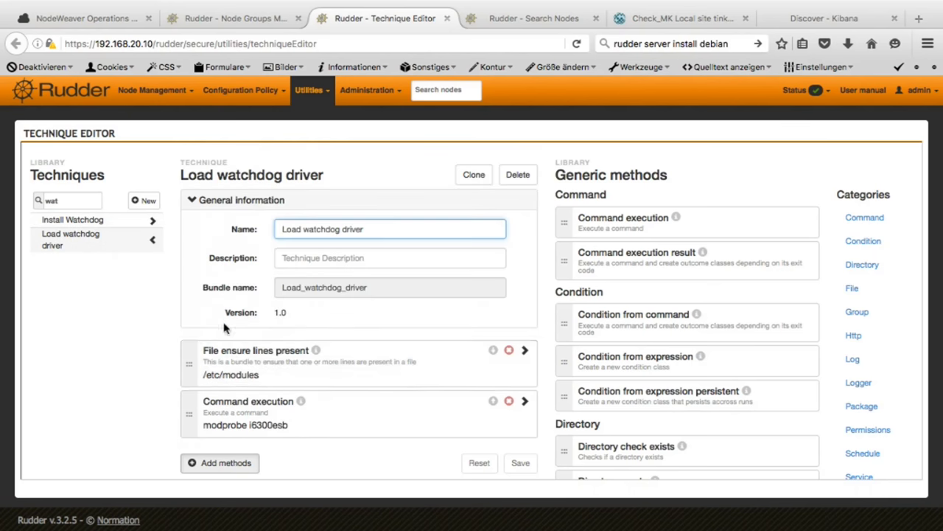
left_click(303, 376)
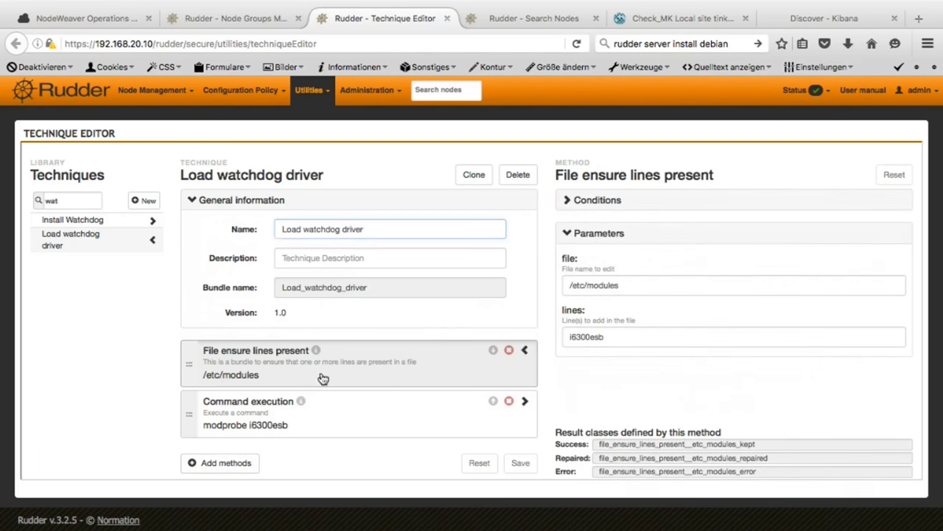
left_click(408, 410)
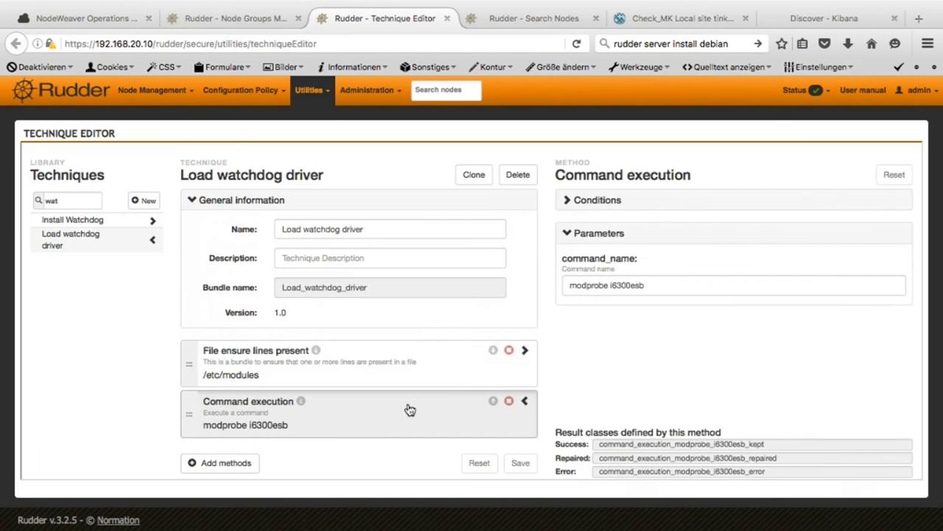
left_click(571, 202)
scroll(599, 243, "down", 2)
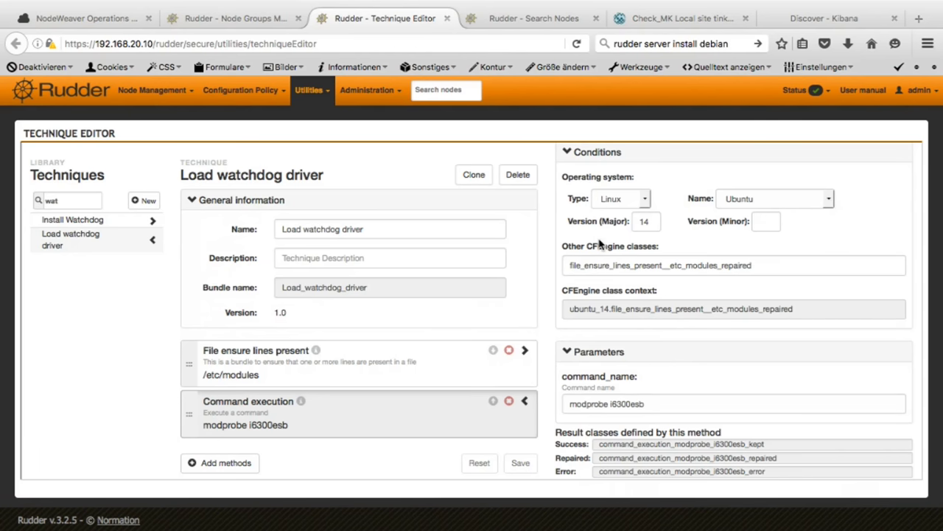
Highlight the repaired result class of the /etc/modules method and compare it with the Command execution method's conditions.
left_click(437, 361)
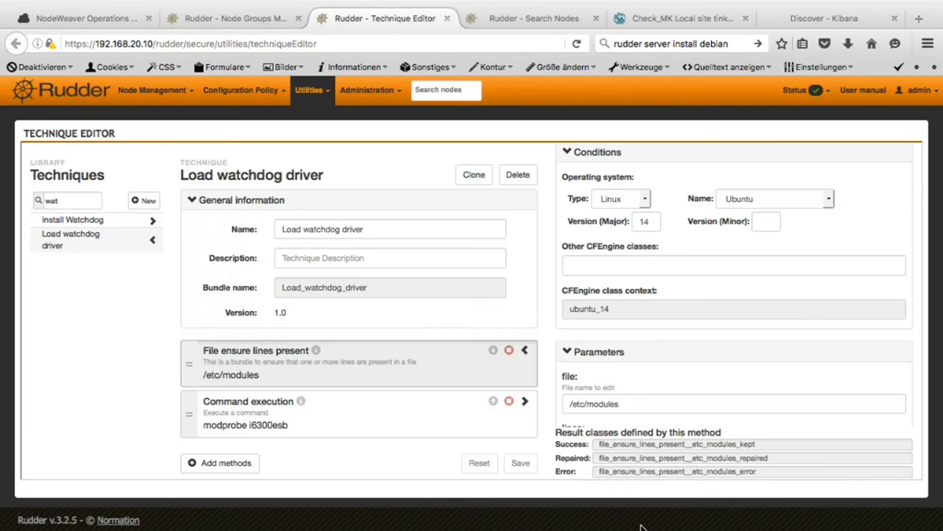
left_click(644, 457)
double_click(646, 458)
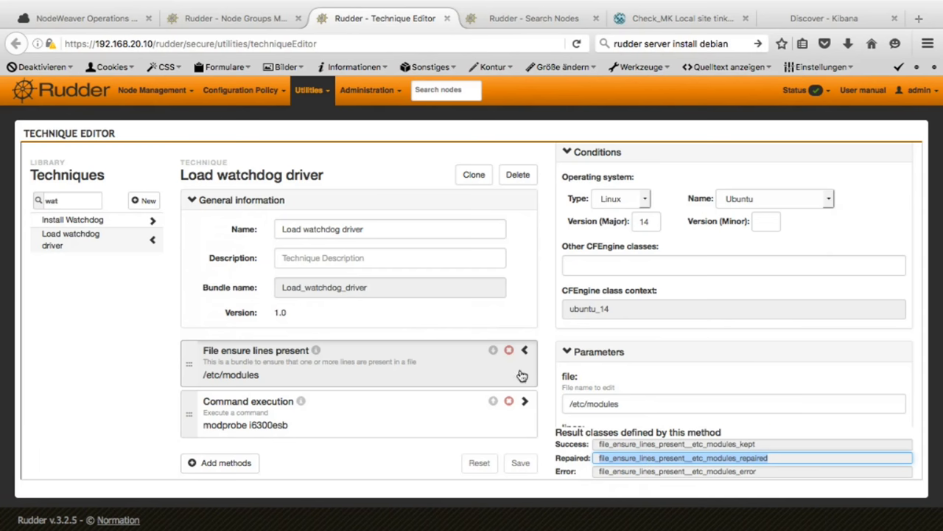
left_click(460, 419)
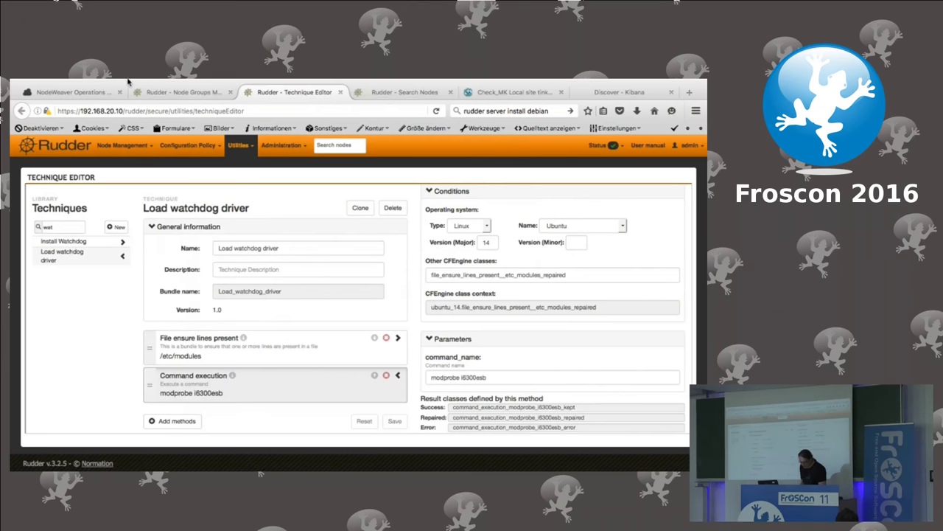
Return to the node groups page, revisit the KVM group's criteria and open the Directives page of Configuration Policy.
left_click(166, 92)
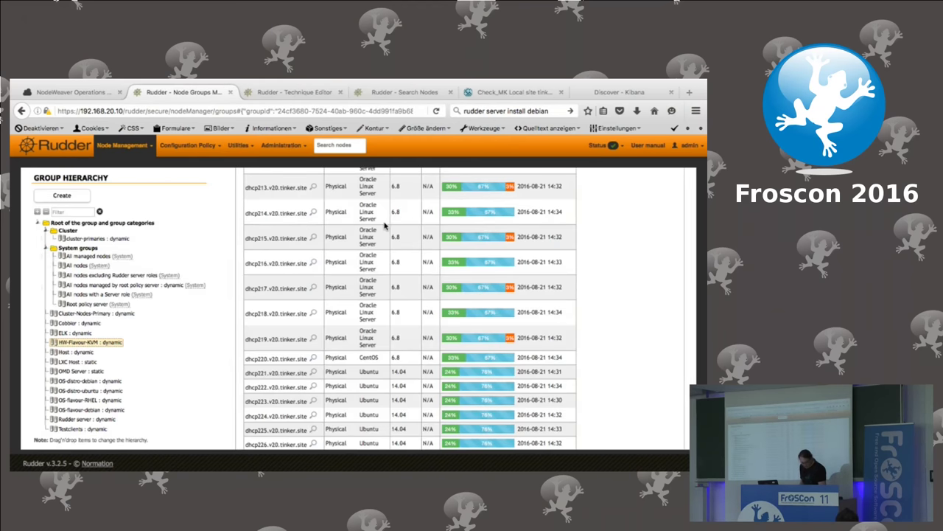
scroll(384, 227, "up", 3)
scroll(384, 226, "up", 5)
mouse_move(179, 153)
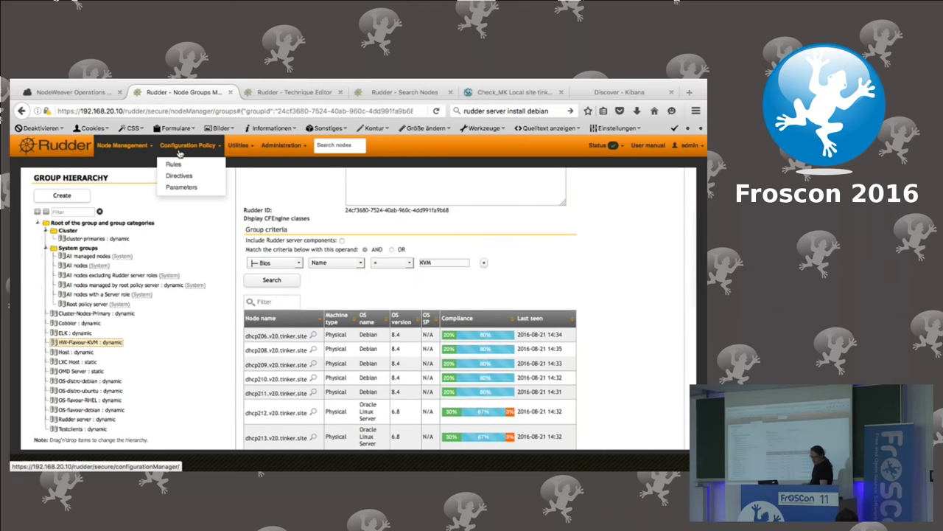
left_click(179, 174)
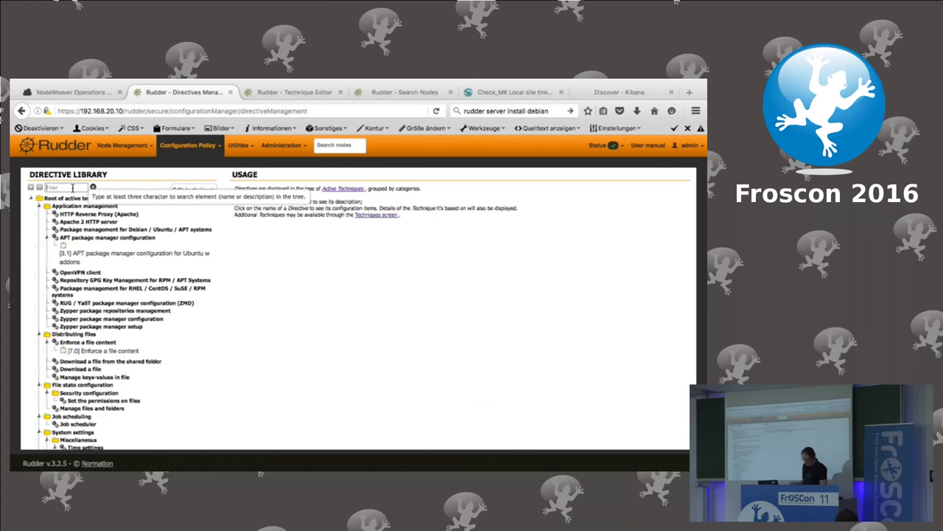
Filter the directive library by "sudo" and open the sudo OMD service monitoring directive in an enlarged page view.
type("sudo")
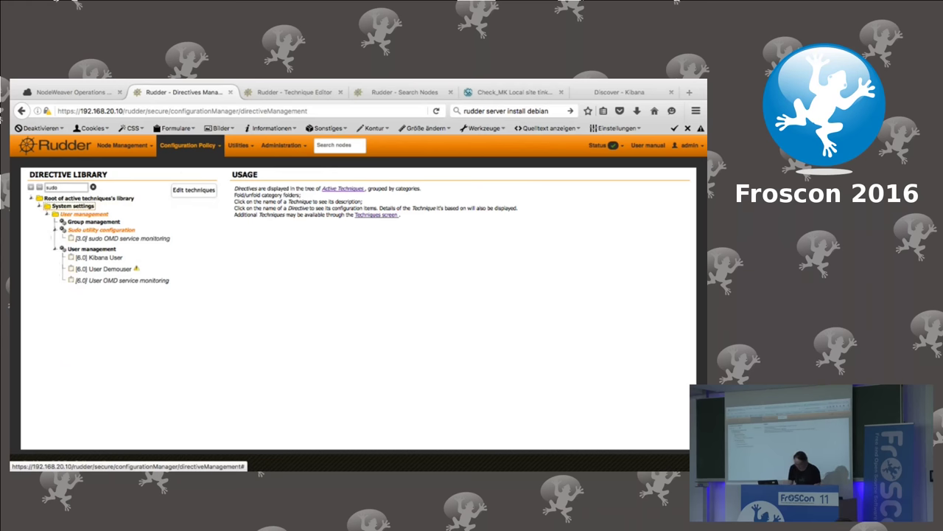
key("ctrl+plus")
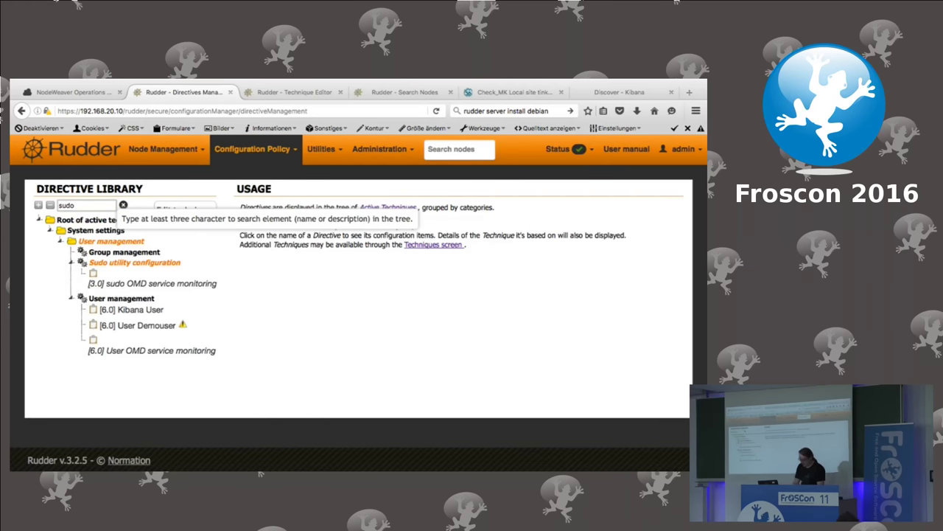
key("ctrl+plus")
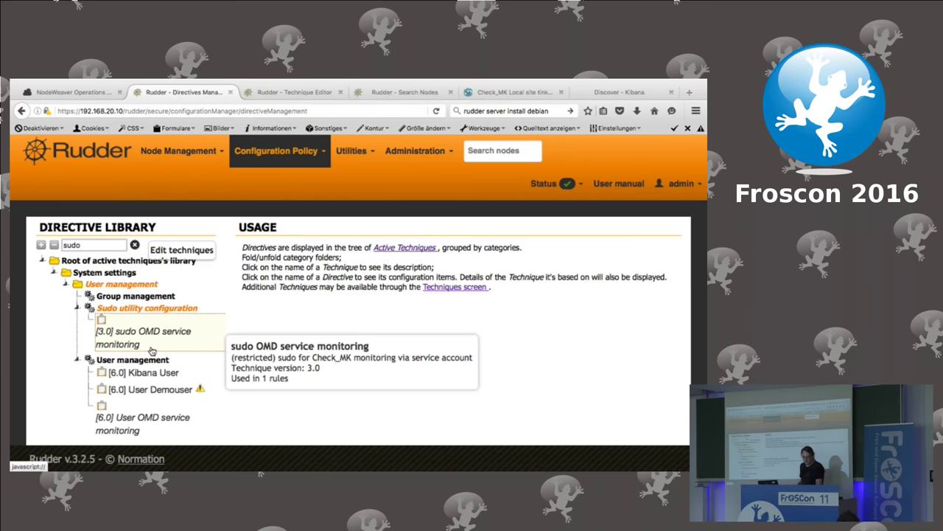
left_click(149, 348)
scroll(299, 333, "down", 1)
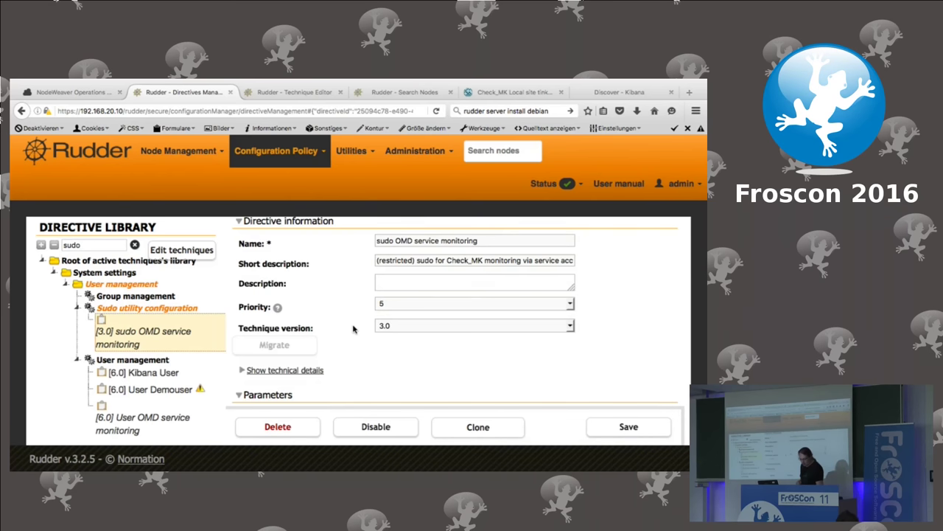
Examine the sudo OMD service monitoring directive's Permissions #1 parameters, including entity type, entity name, password-free execution and allowed commands.
scroll(358, 332, "down", 3)
scroll(364, 338, "down", 2)
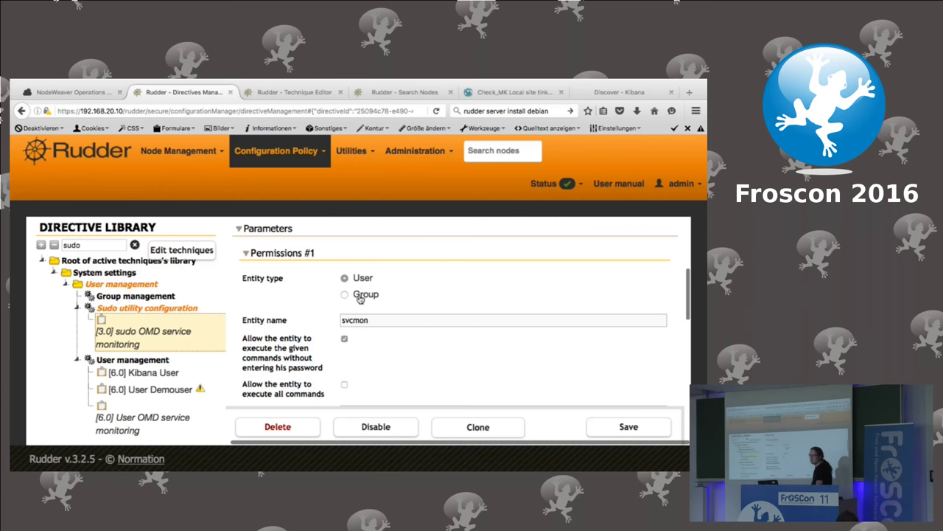
scroll(396, 345, "down", 1)
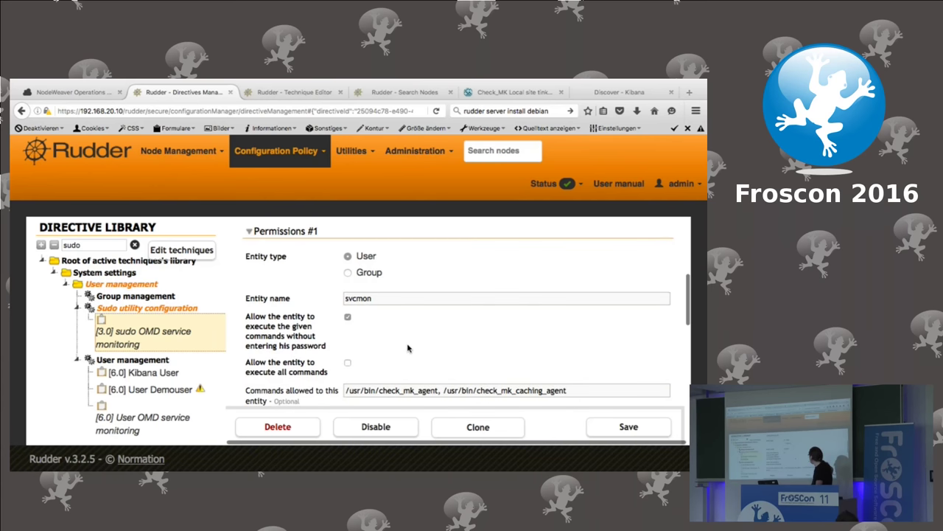
scroll(409, 348, "down", 1)
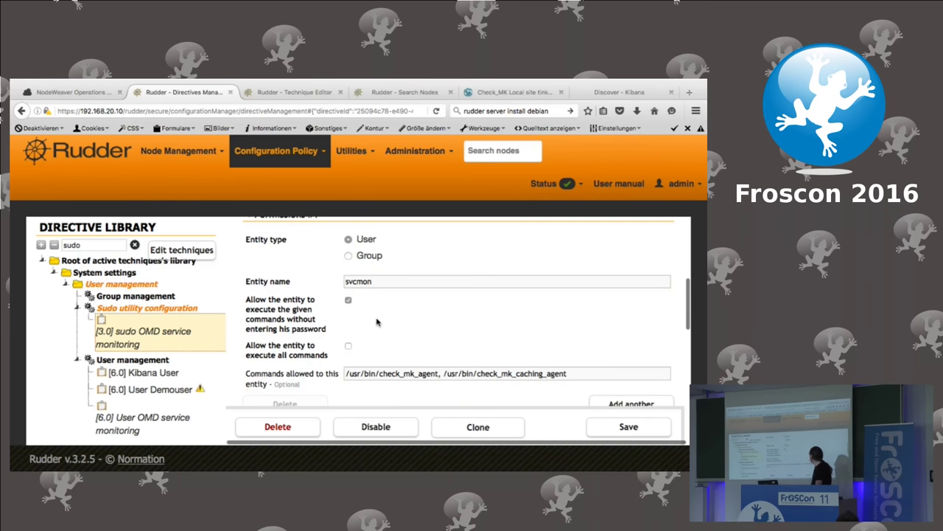
scroll(377, 321, "down", 2)
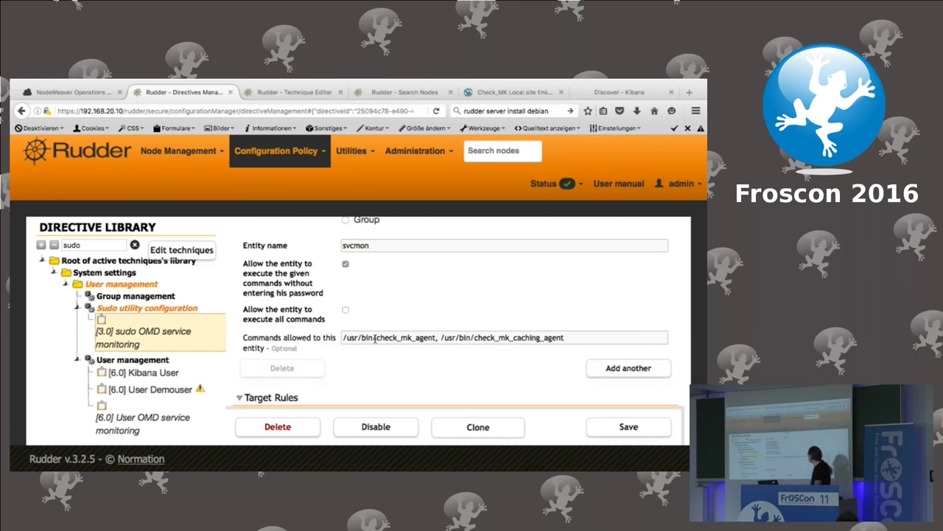
scroll(398, 290, "up", 3)
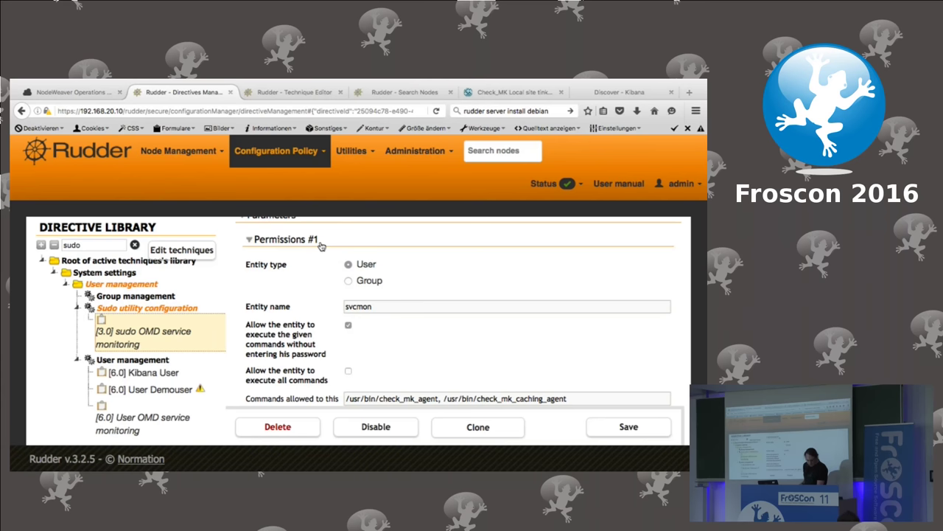
scroll(322, 254, "down", 2)
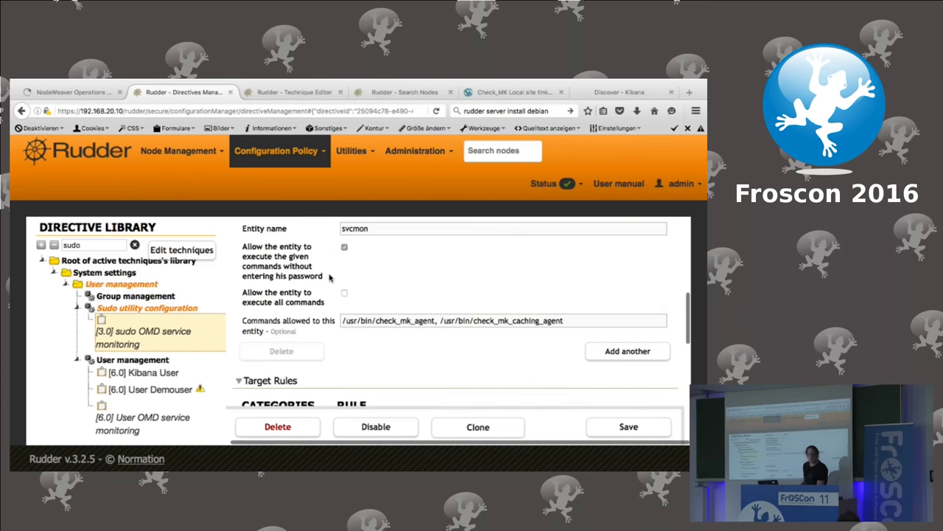
scroll(329, 277, "up", 1)
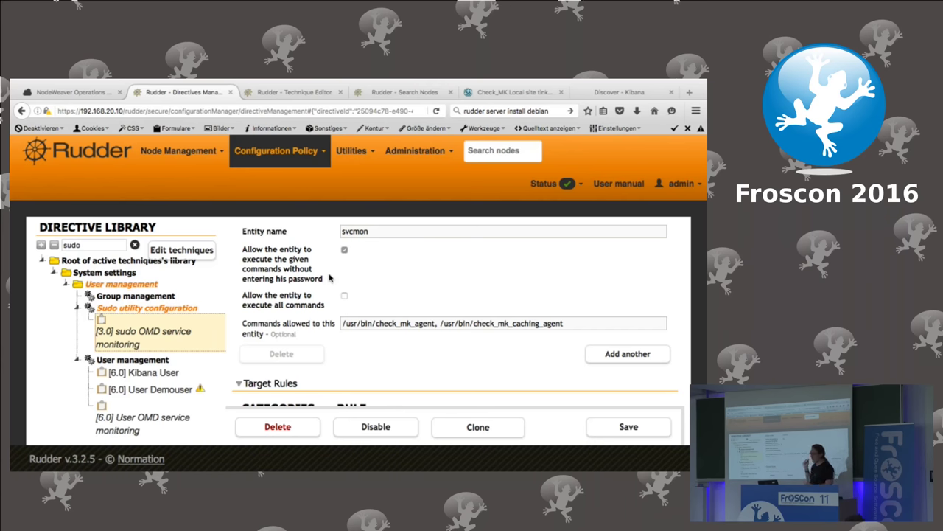
Open the administration settings and look through the security, protocol, compliance reporting, agent run schedule and change audit log sections.
left_click(417, 150)
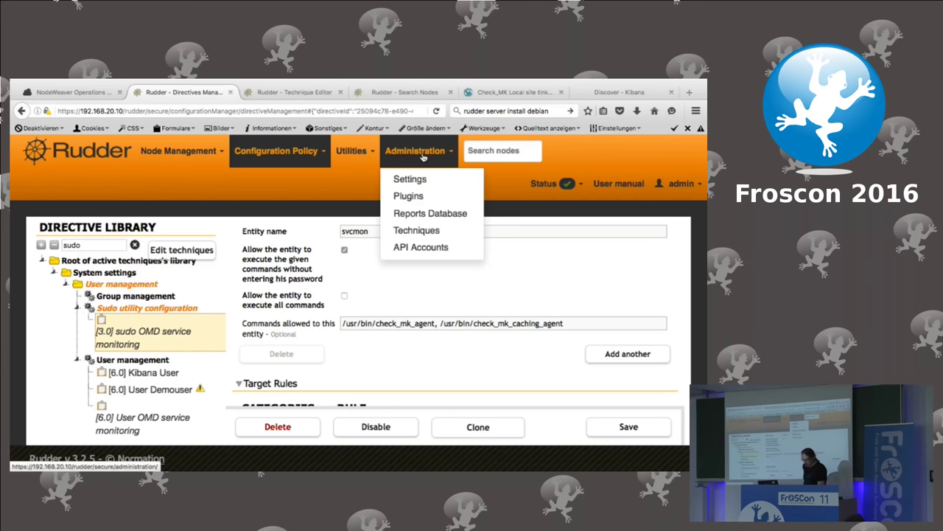
left_click(411, 180)
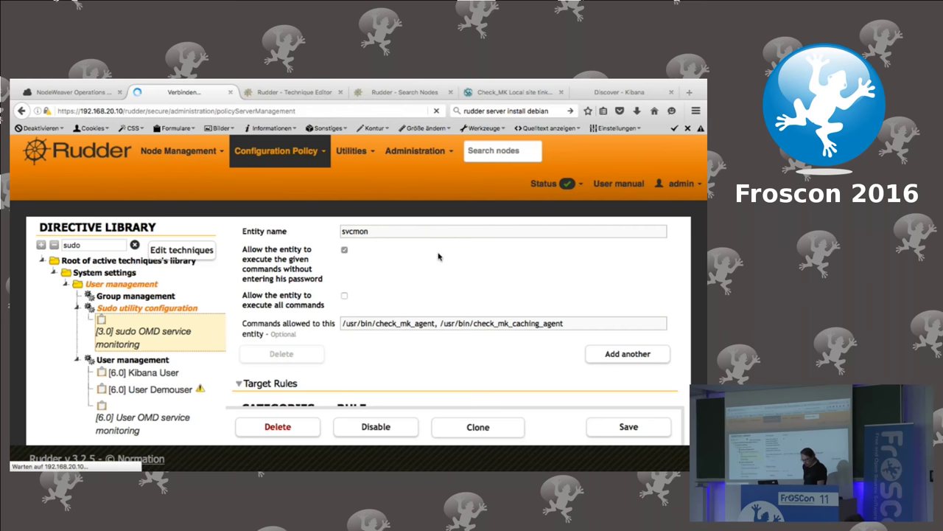
scroll(398, 273, "down", 2)
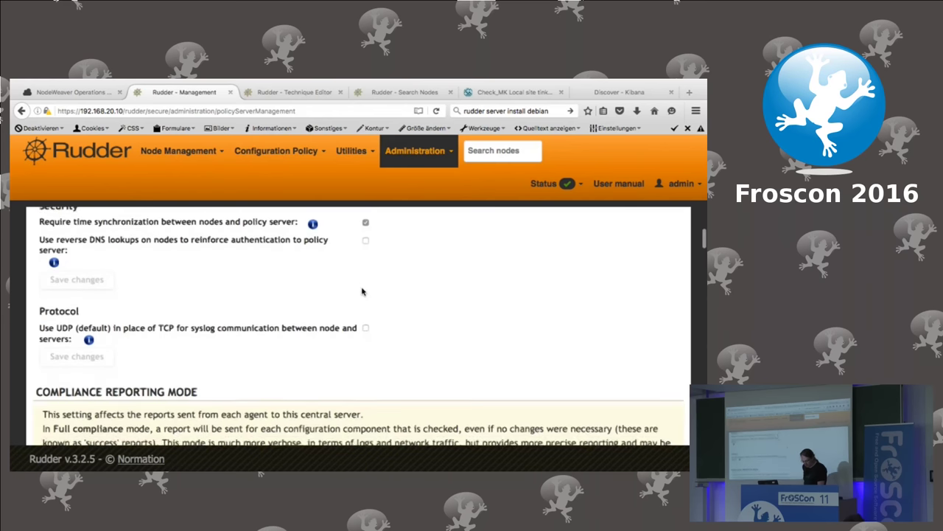
scroll(362, 291, "down", 5)
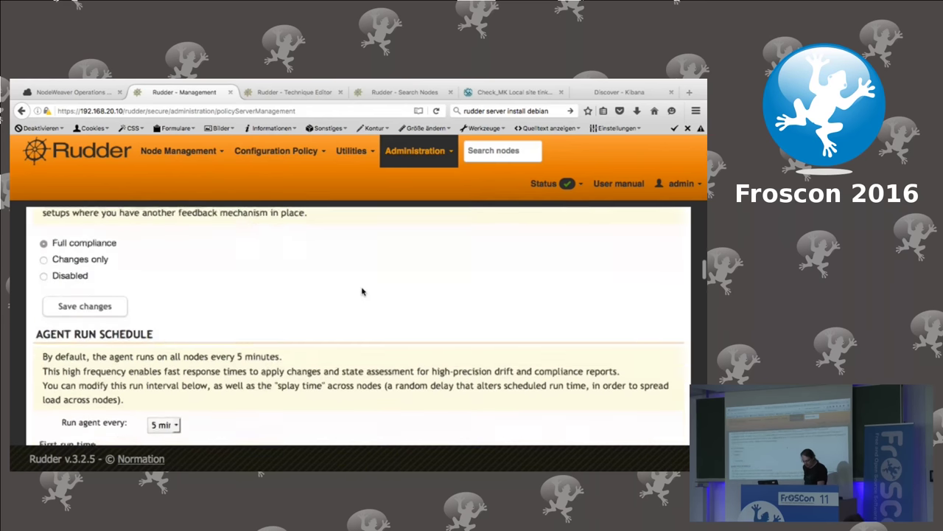
scroll(362, 291, "down", 7)
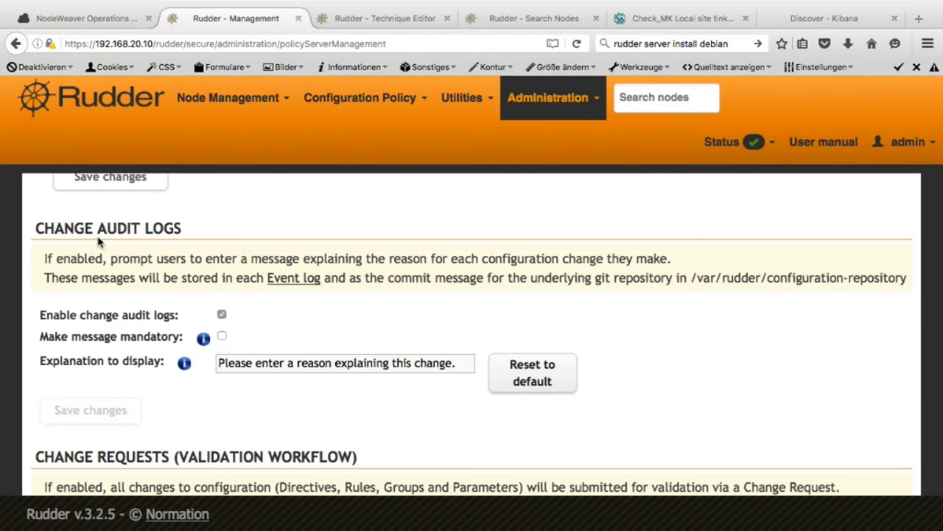
Enable Change Requests in the validation workflow settings with self validation and self deployment allowed, and save the changes.
scroll(98, 242, "down", 5)
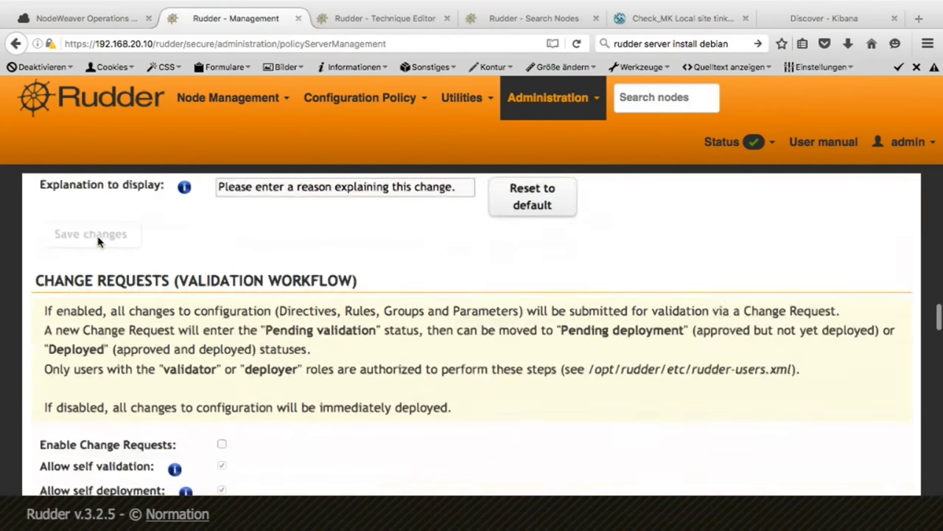
left_click(222, 346)
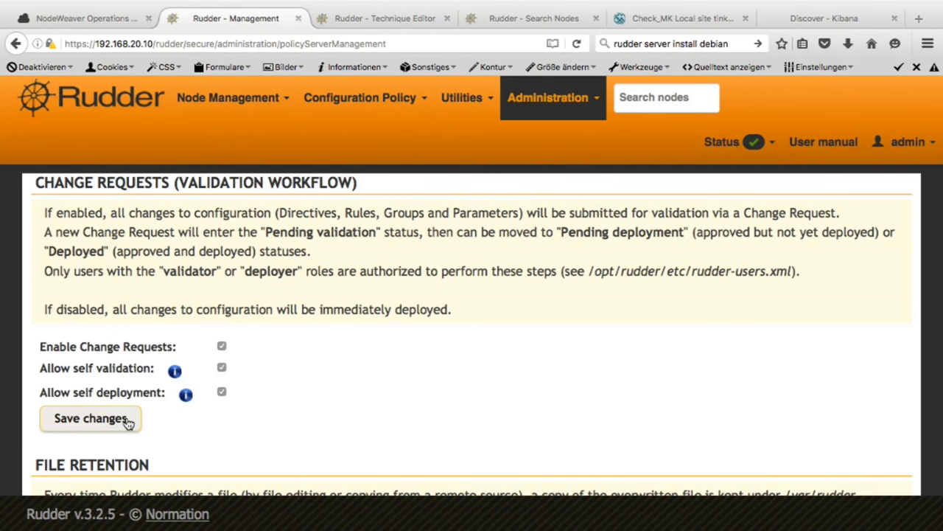
left_click(222, 392)
scroll(225, 395, "down", 2)
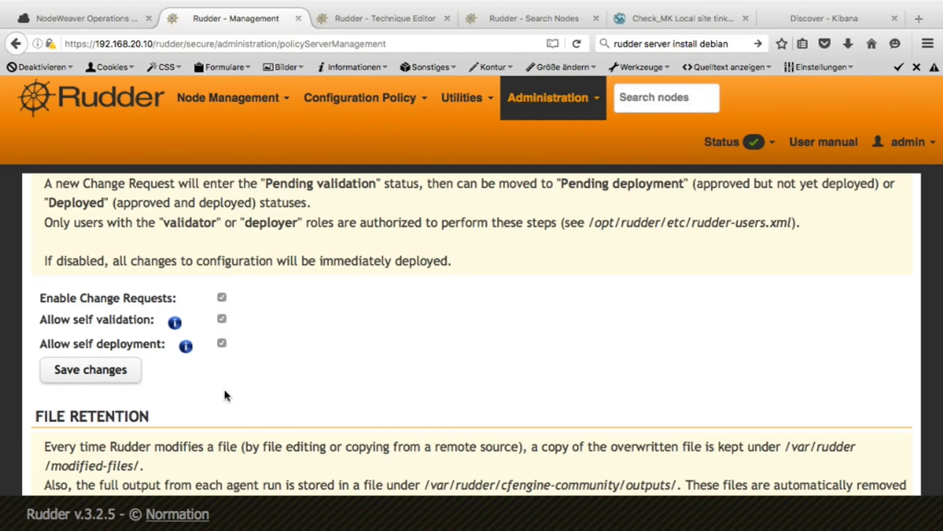
left_click(222, 344)
left_click(222, 344)
left_click(122, 379)
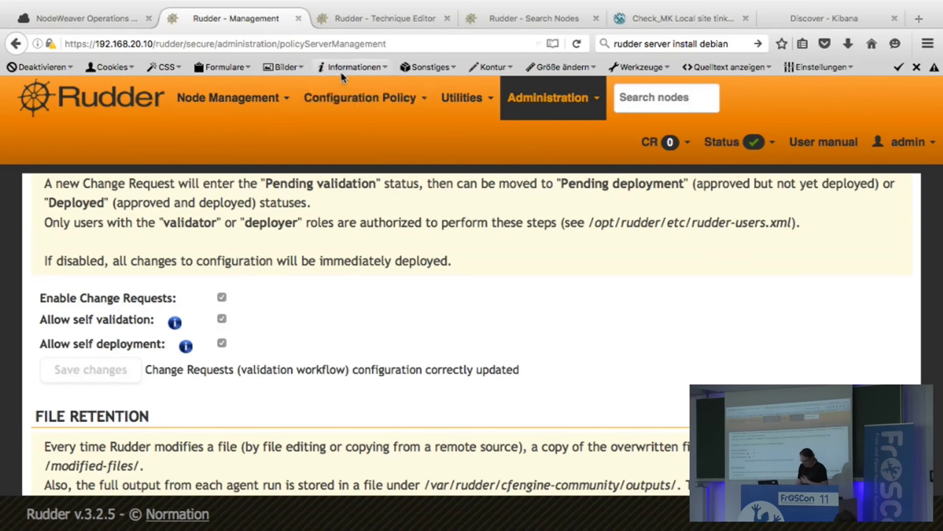
Open the directive "APT package manager configuration for Ubuntu w addons" in the directive library and view its general settings.
left_click(346, 98)
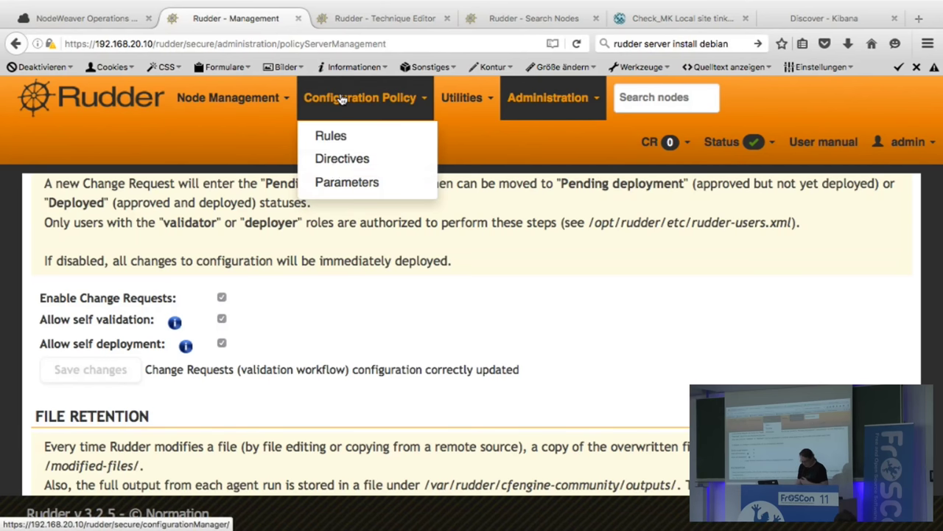
left_click(336, 167)
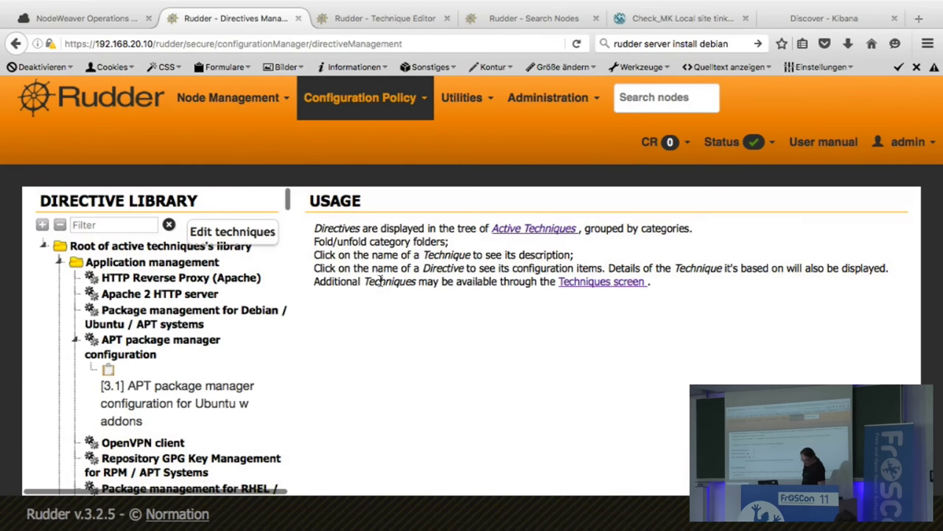
left_click(206, 361)
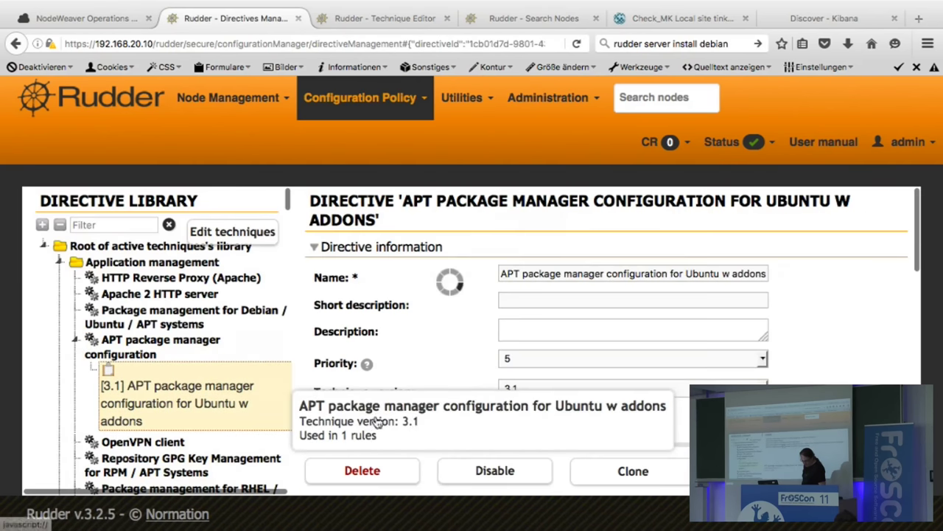
scroll(451, 462, "down", 3)
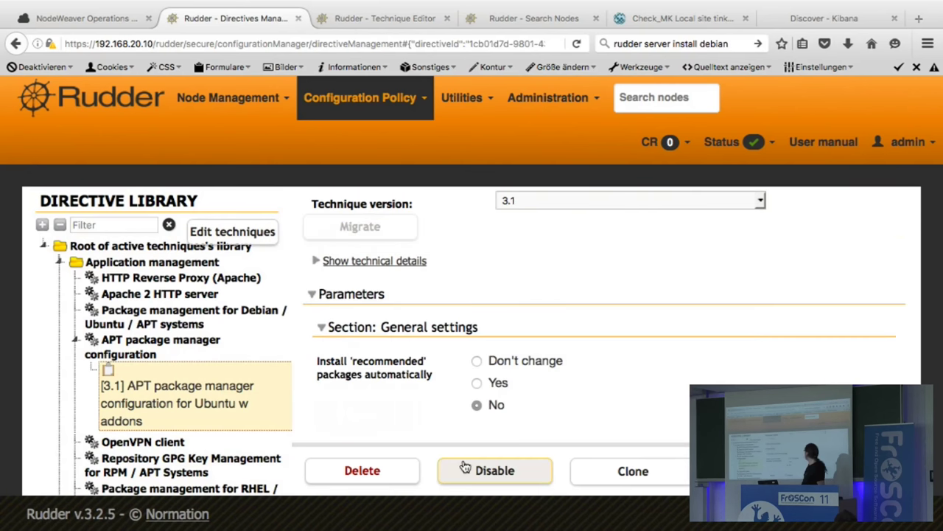
Submit a change request to disable the APT package manager configuration directive, with the message "BITTE BITTE".
left_click(465, 467)
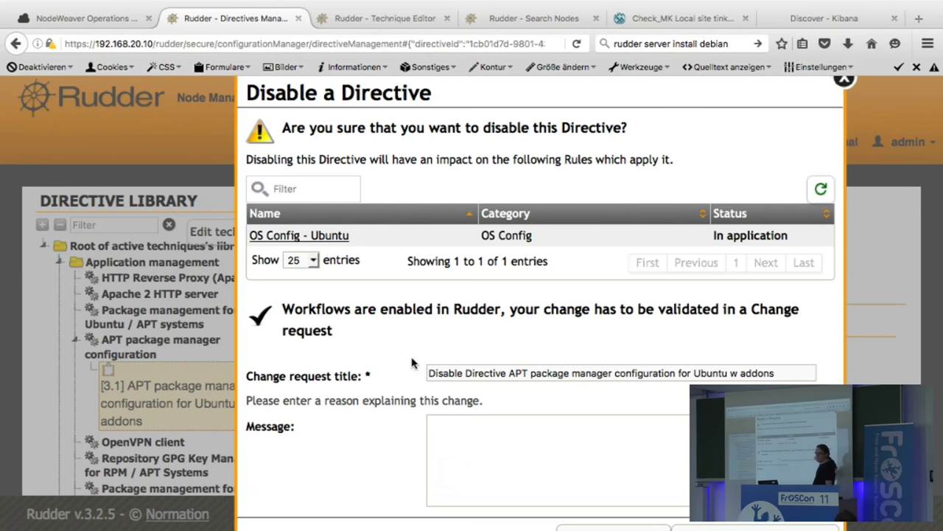
left_click(487, 459)
type("BITTE BITTE")
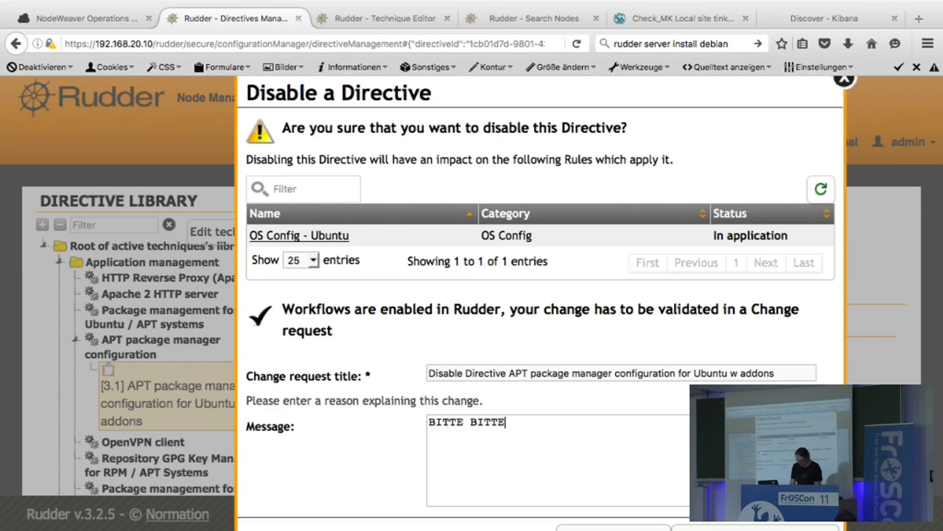
scroll(331, 486, "down", 1)
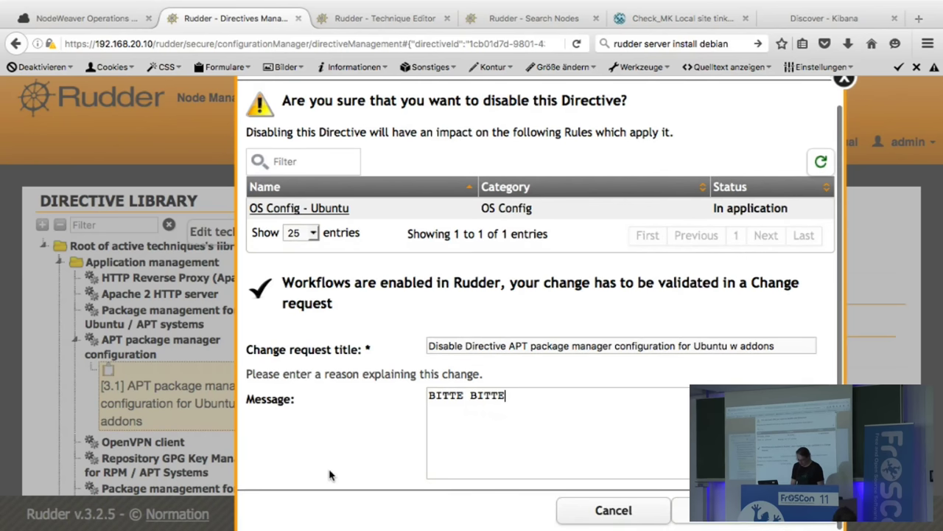
left_click(708, 510)
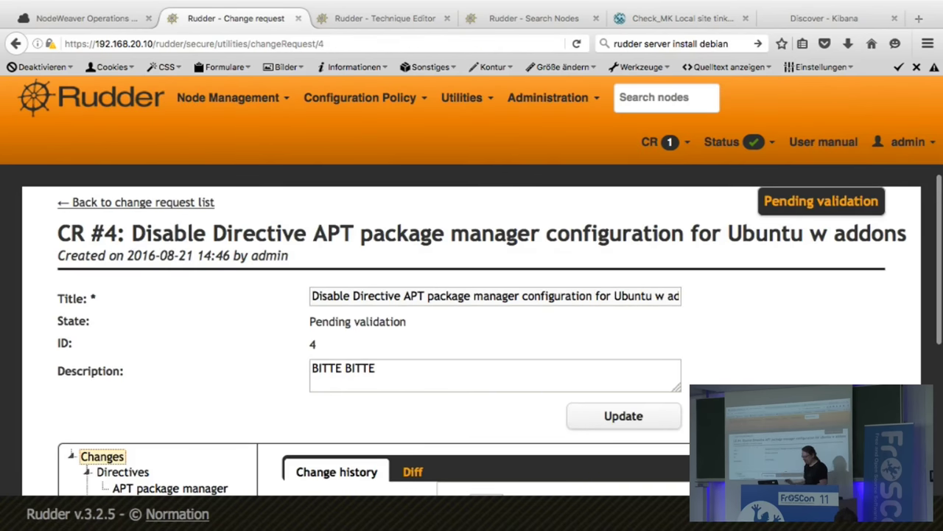
List the change requests pending validation, open the one for disabling the APT directive and view its change history.
left_click(639, 157)
left_click(569, 201)
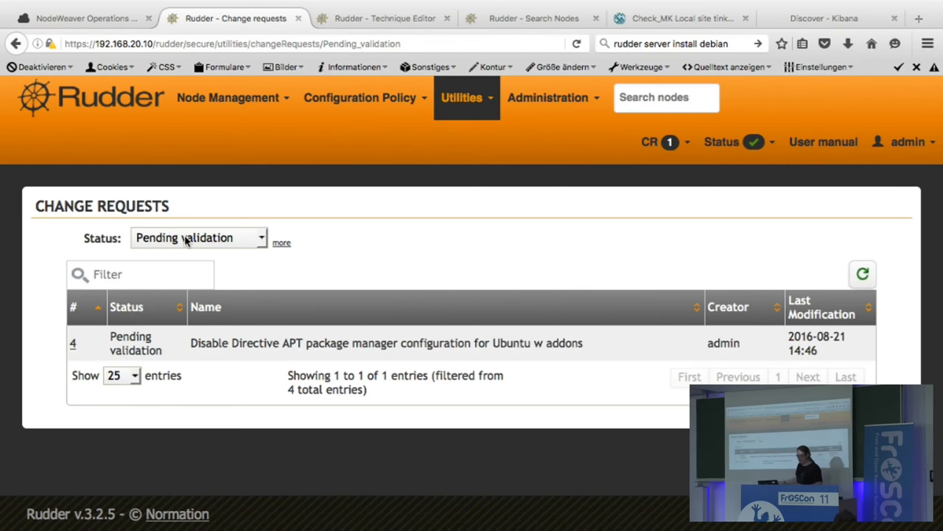
left_click(74, 345)
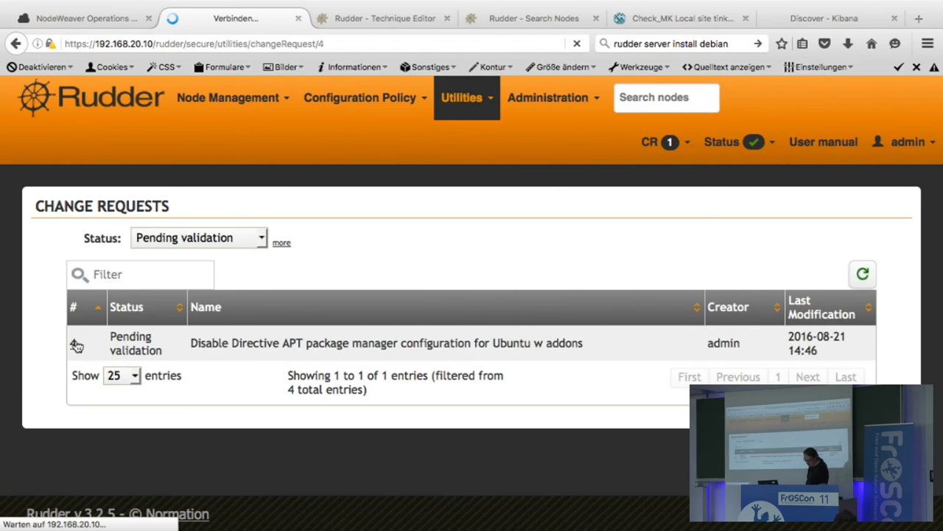
scroll(269, 314, "down", 5)
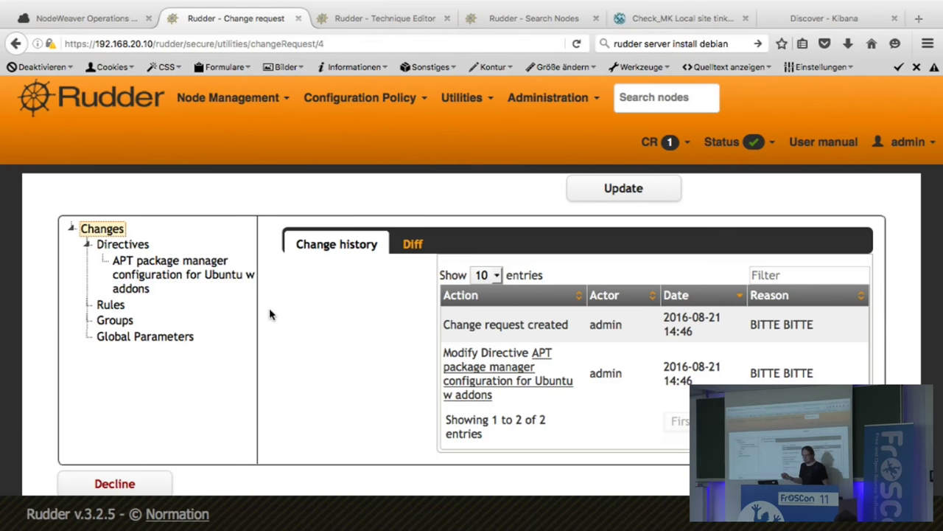
Select the APT package manager directive among the request's changes and examine its diff, covering the enabled state and parameters.
left_click(163, 289)
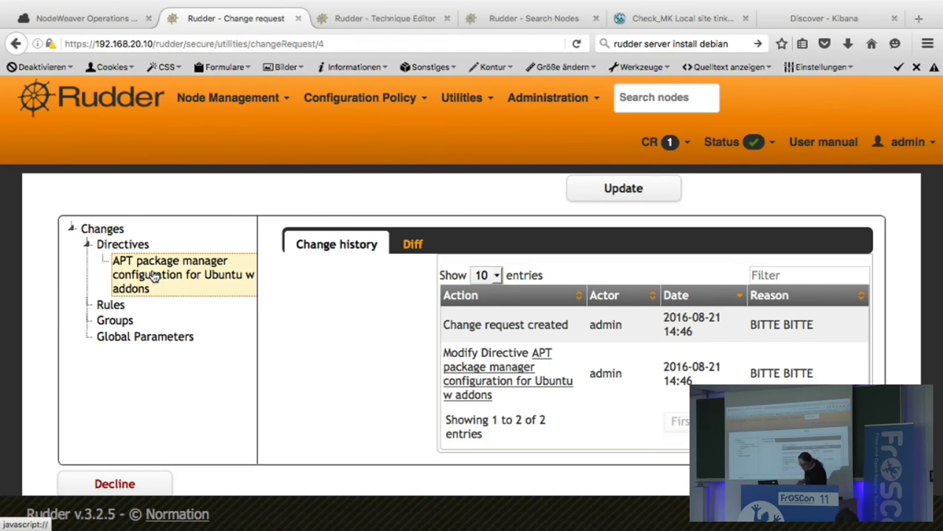
left_click(406, 244)
scroll(407, 300, "down", 3)
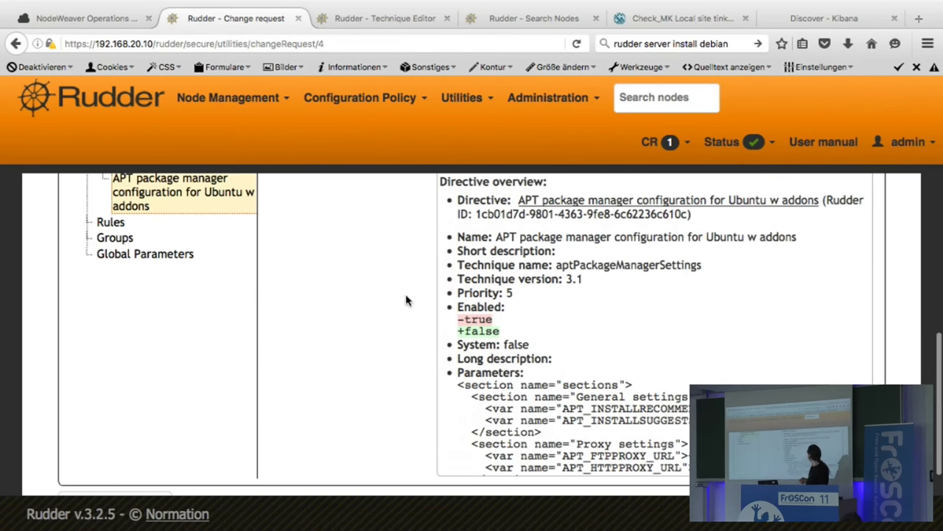
scroll(406, 300, "down", 1)
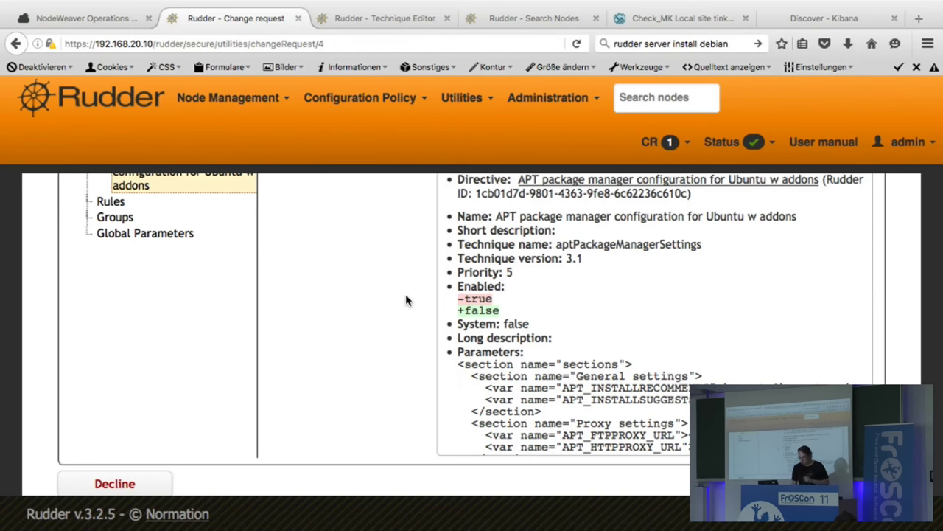
scroll(445, 300, "down", 5)
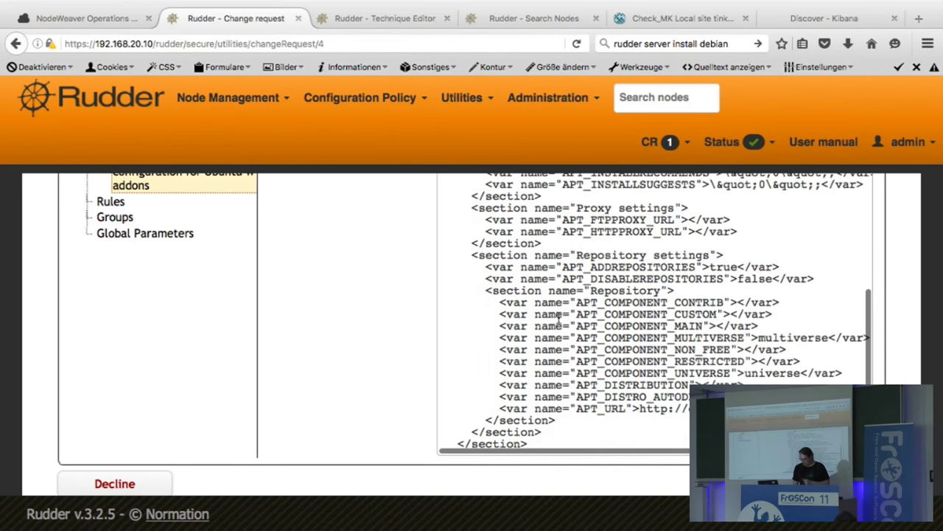
scroll(558, 317, "up", 6)
scroll(559, 317, "down", 3)
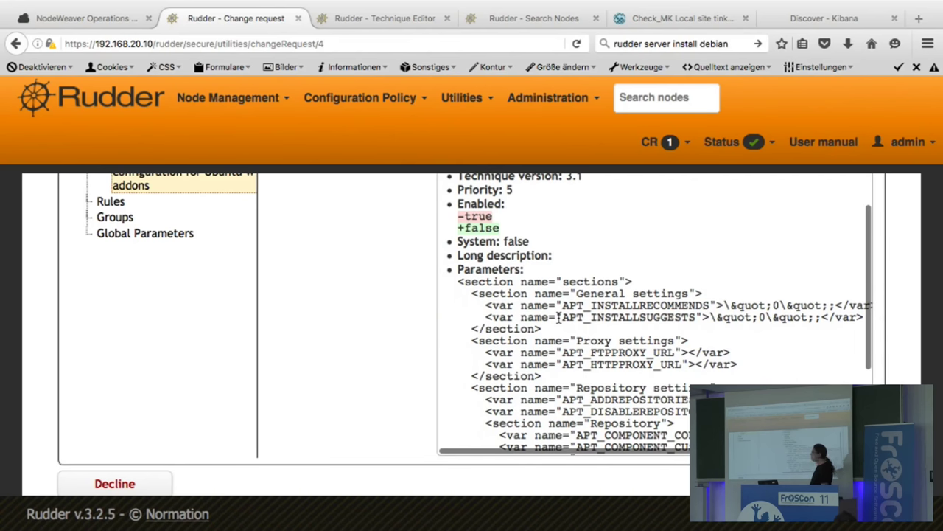
scroll(559, 317, "up", 2)
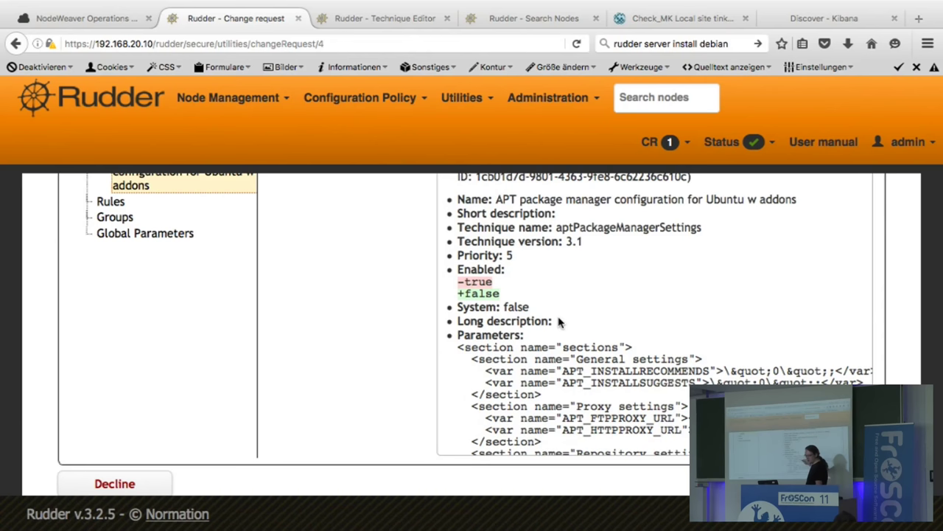
scroll(559, 322, "down", 5)
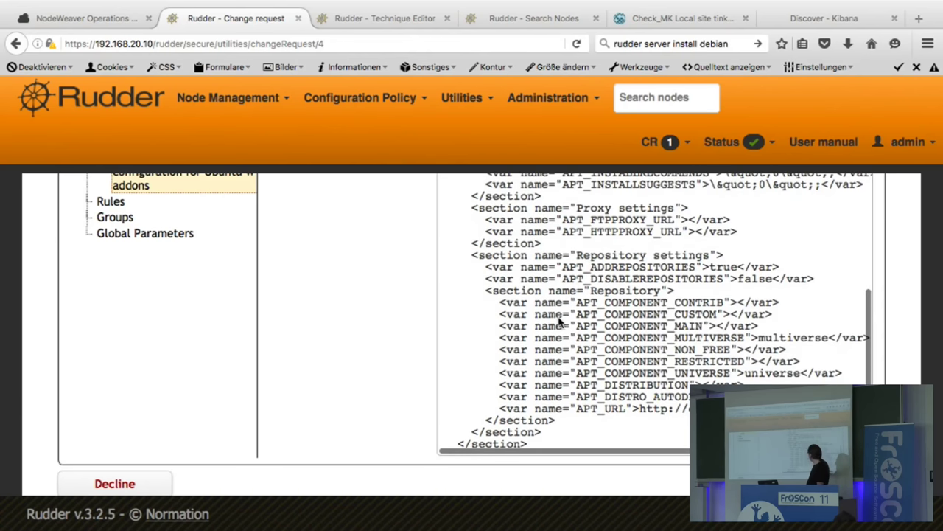
scroll(558, 319, "up", 6)
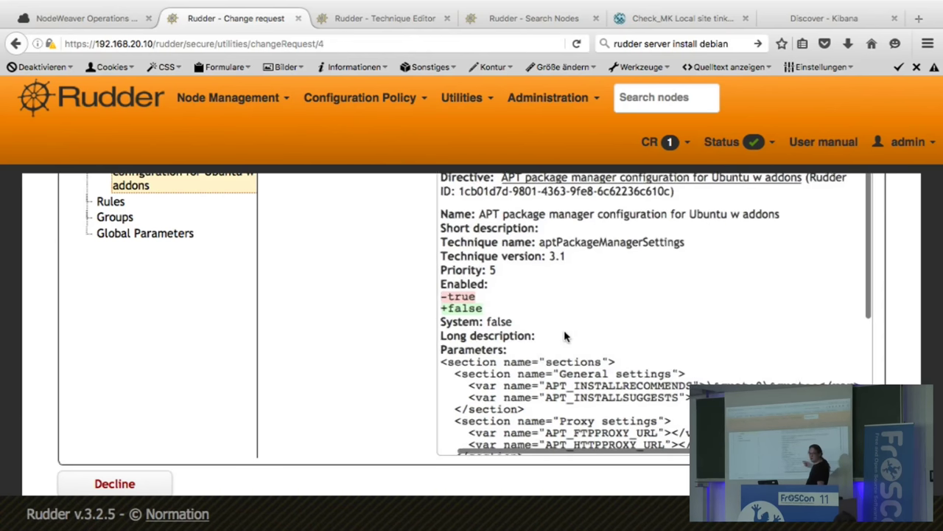
scroll(564, 336, "down", 1)
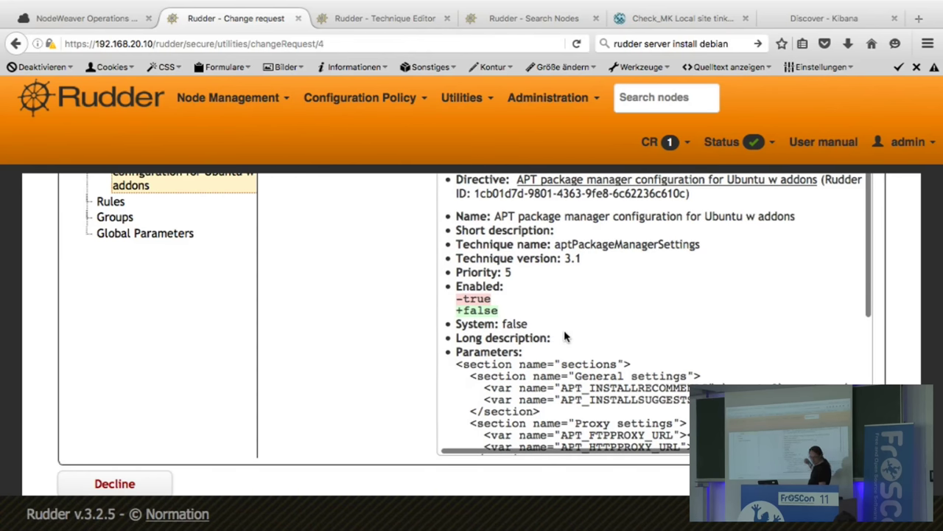
scroll(565, 337, "left", 1)
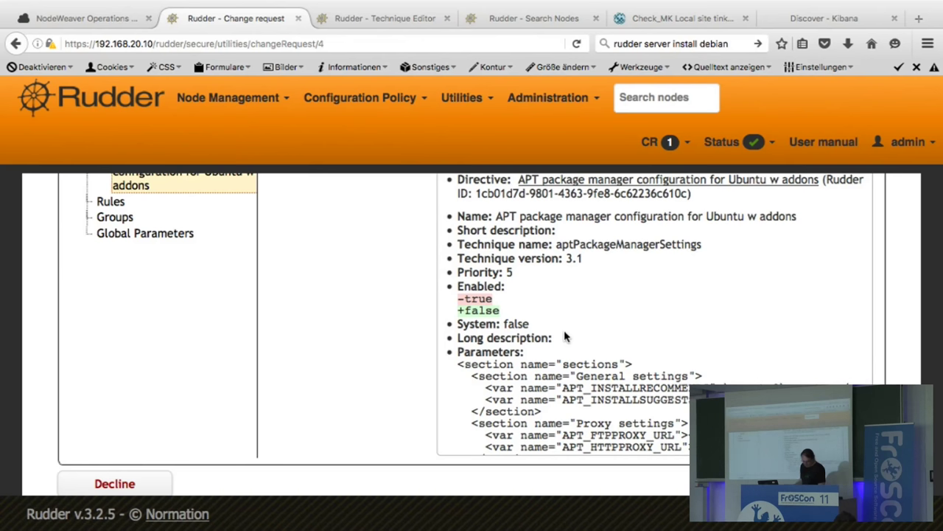
key("alt+Tab")
key("alt+Tab")
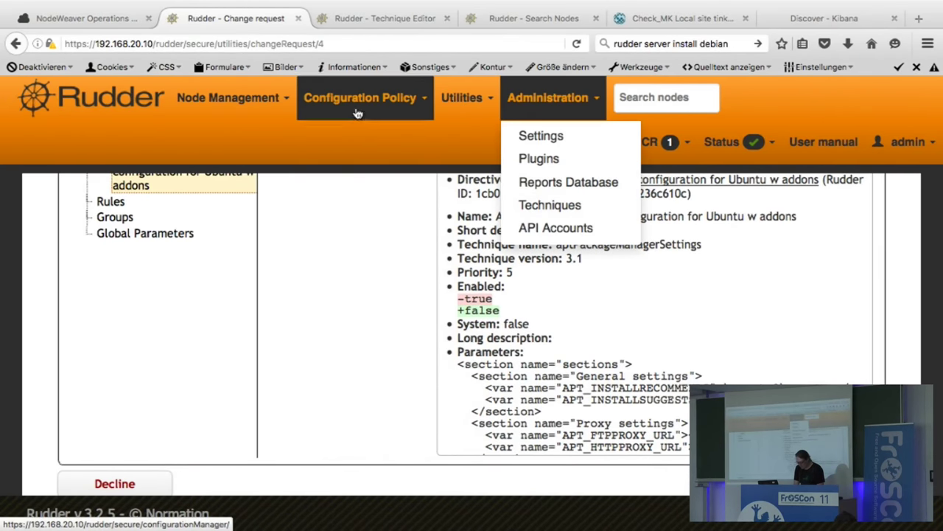
mouse_move(360, 114)
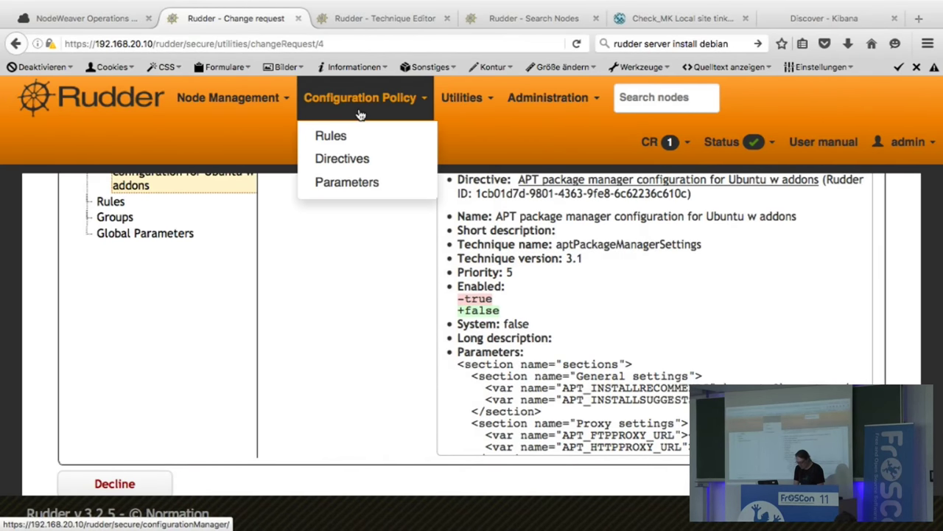
Decline the change request for disabling the APT directive with the message "SRY" and dismiss the confirmation.
left_click(135, 482)
type("SRR")
key("BackSpace")
type("Y")
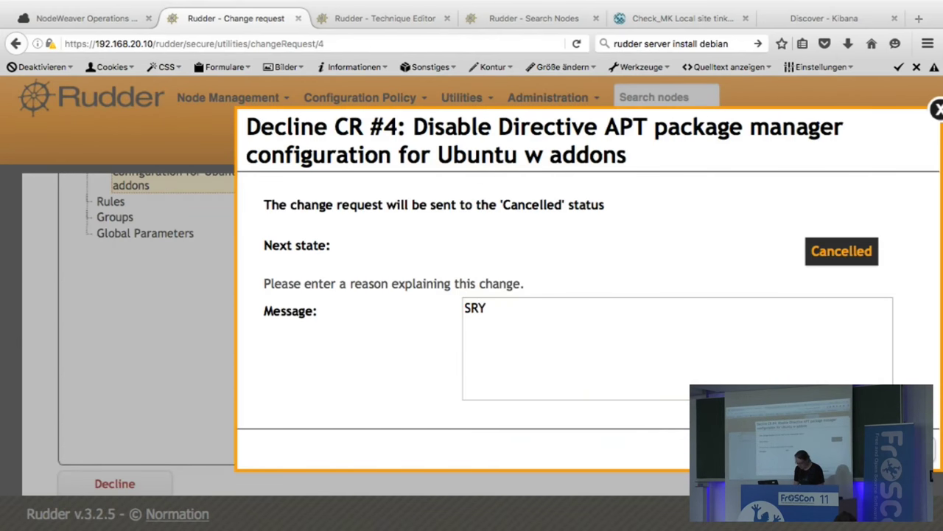
key("Return")
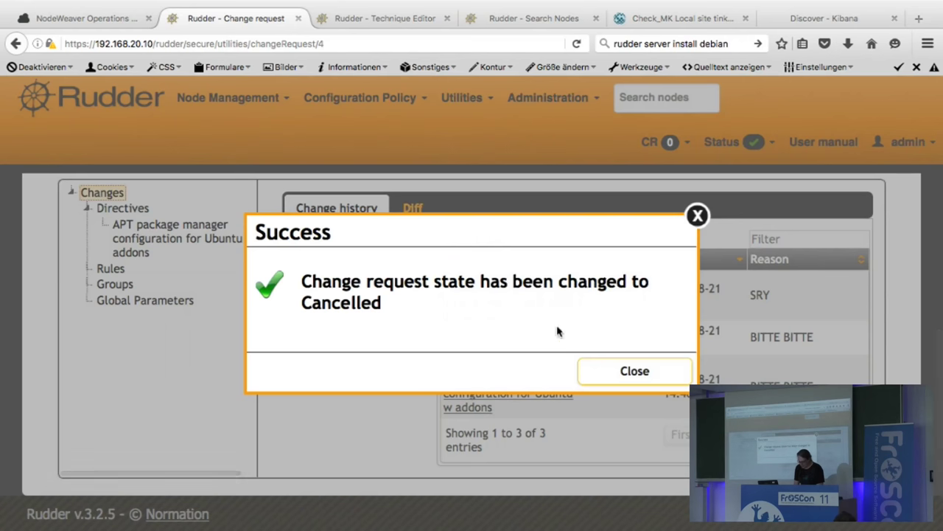
left_click(633, 372)
Disable change requests in the administration settings and save the validation workflow configuration.
left_click(548, 97)
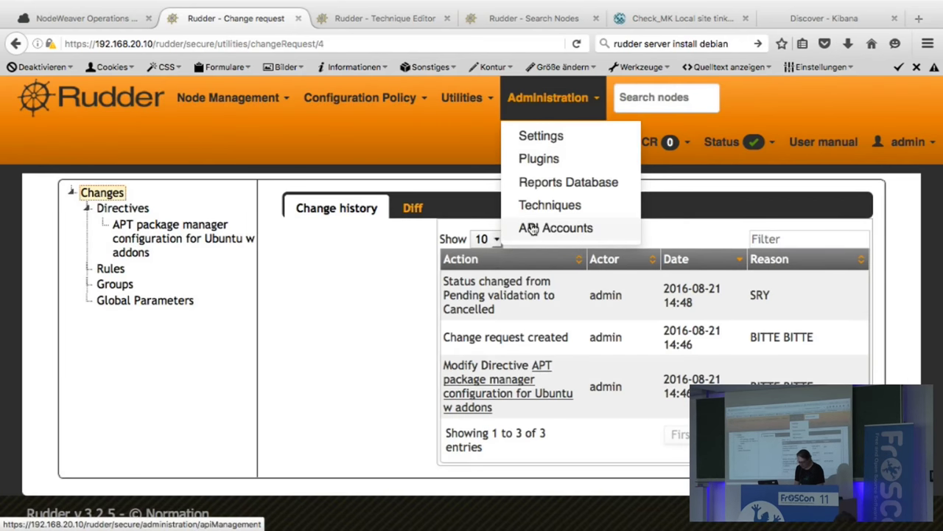
left_click(531, 208)
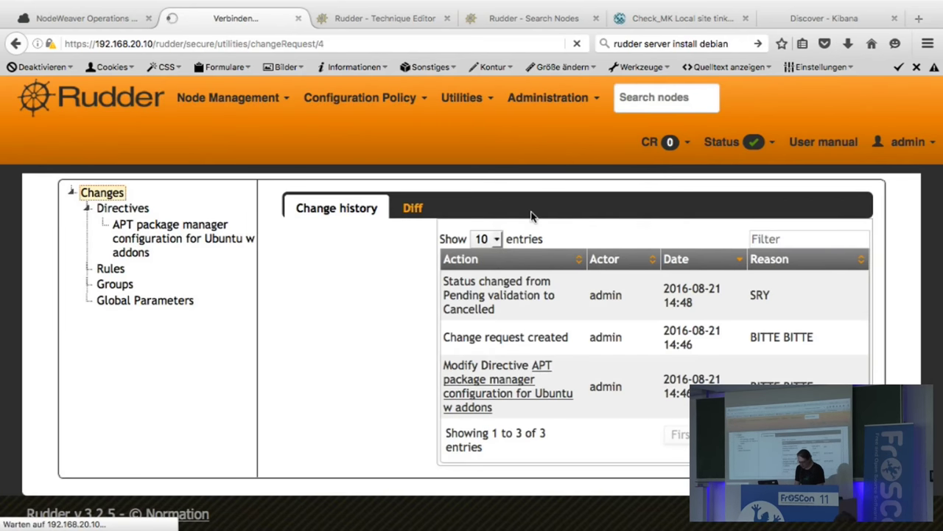
left_click(532, 103)
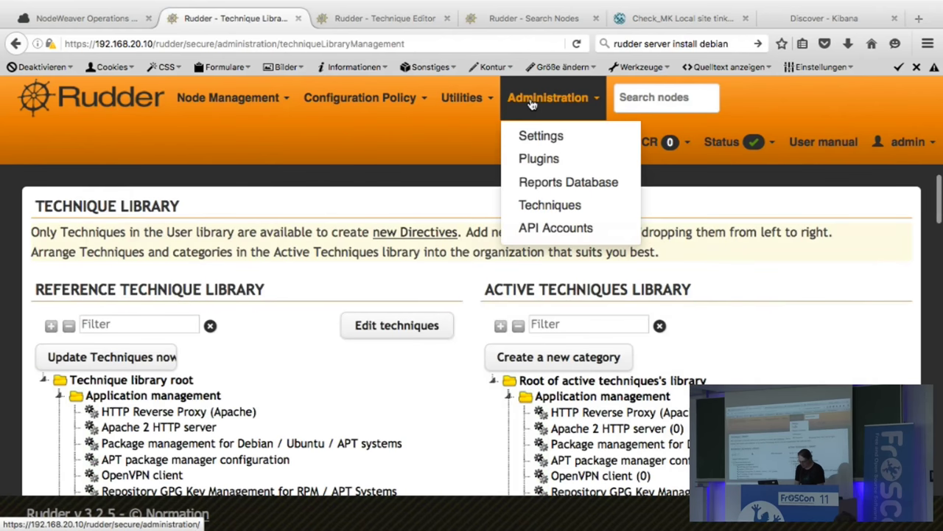
left_click(527, 137)
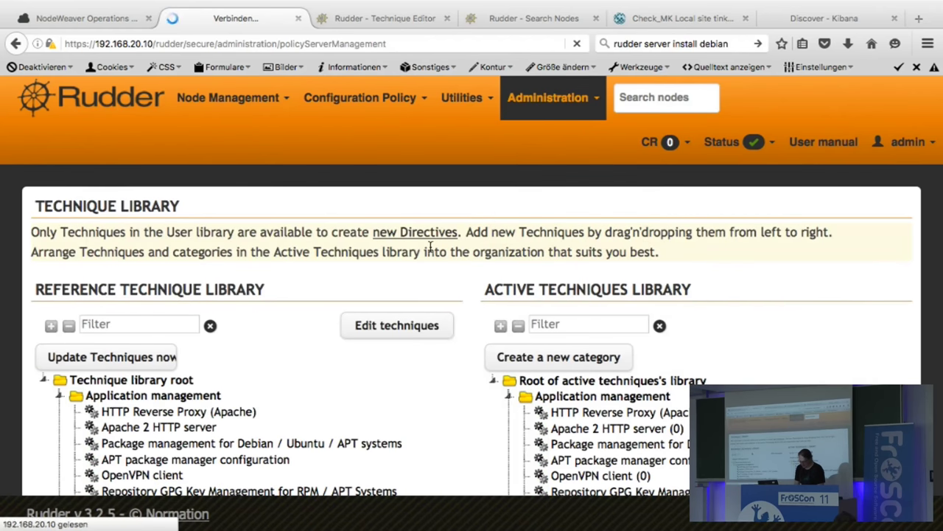
scroll(432, 252, "down", 5)
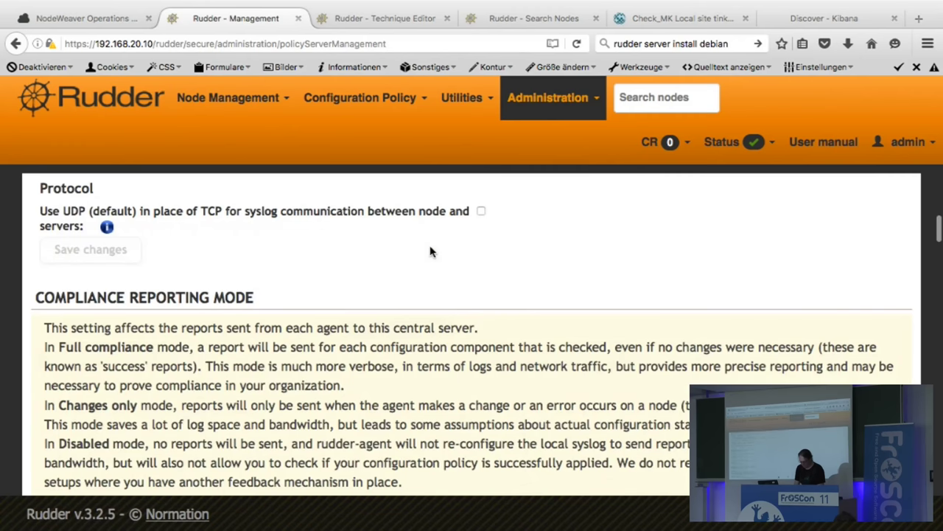
scroll(431, 251, "down", 10)
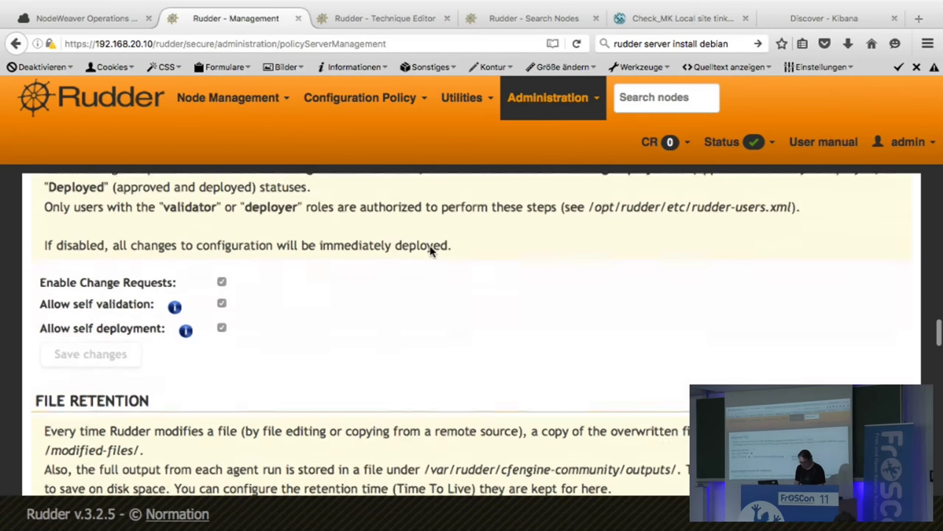
left_click(221, 281)
left_click(120, 357)
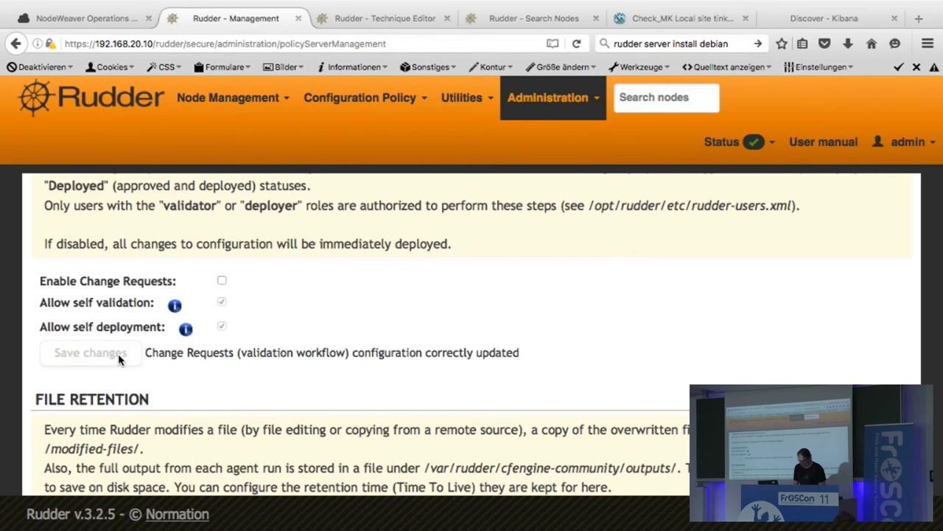
Switch to the terminal session on the rudder server and change to the /etc/ansible/ directory.
key("ctrl+Right")
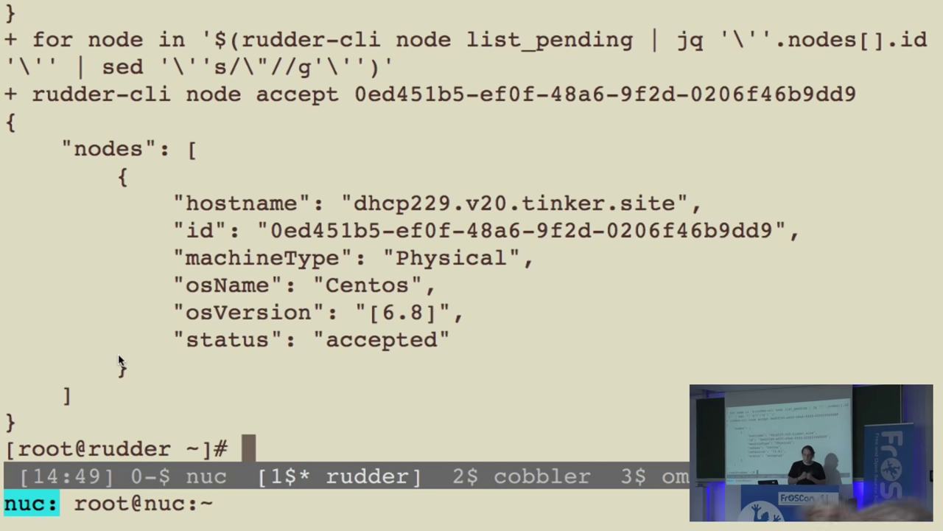
type("cd /et")
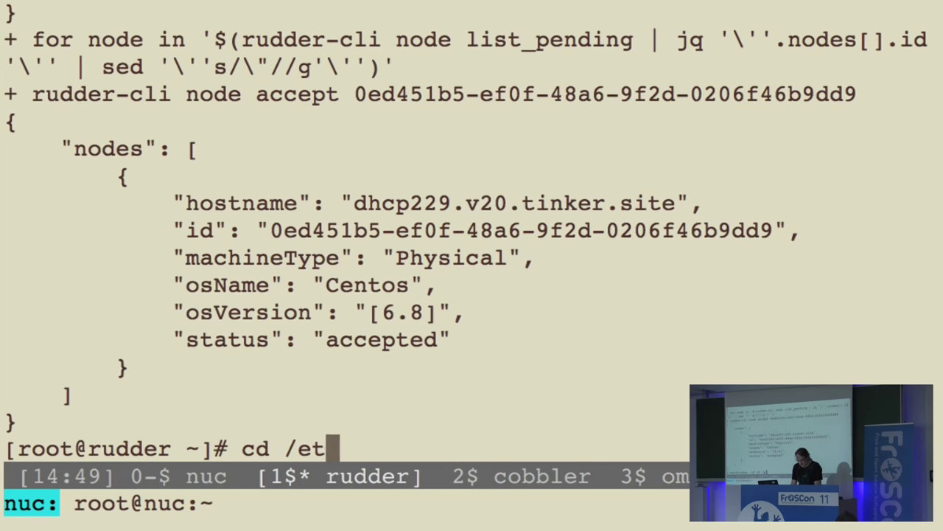
type("c/ans")
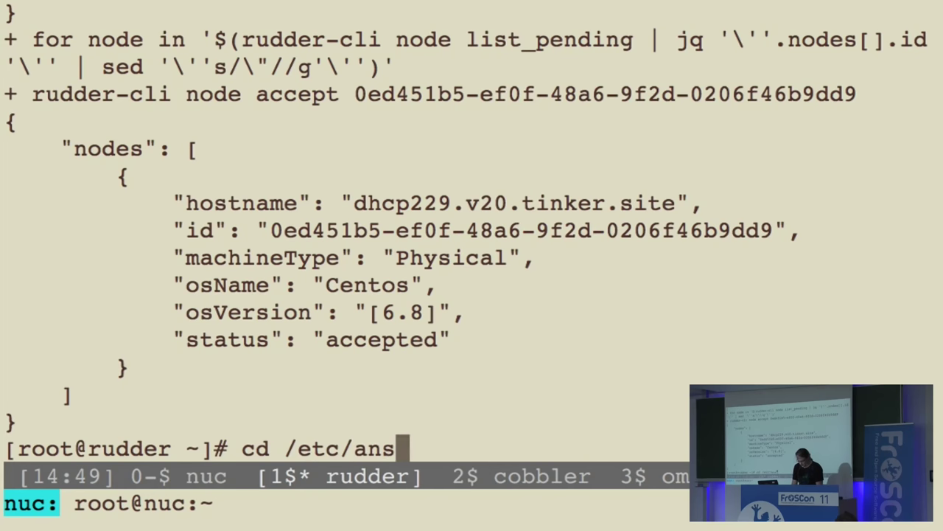
key("Tab")
key("Return")
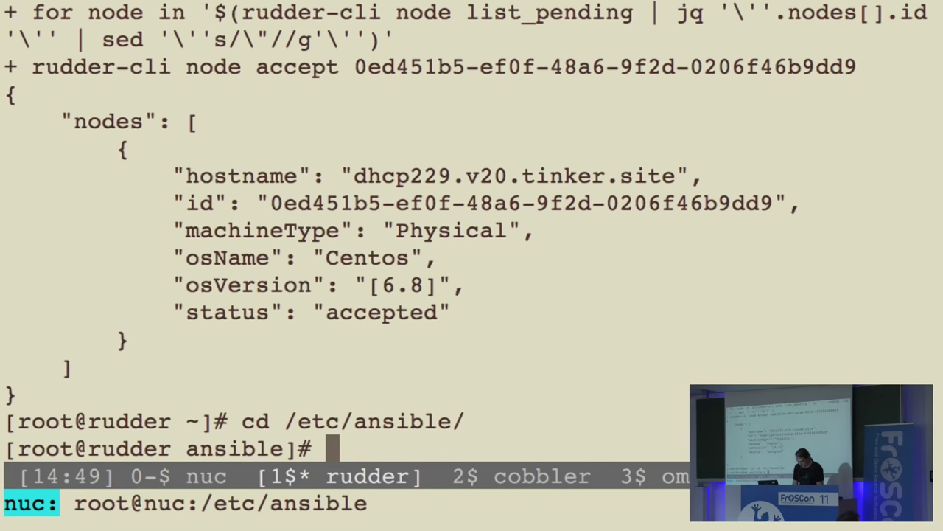
Run "echo danke" on the Testclients group with Ansible's shell module, using rudder.py as the inventory.
type("ansible-p")
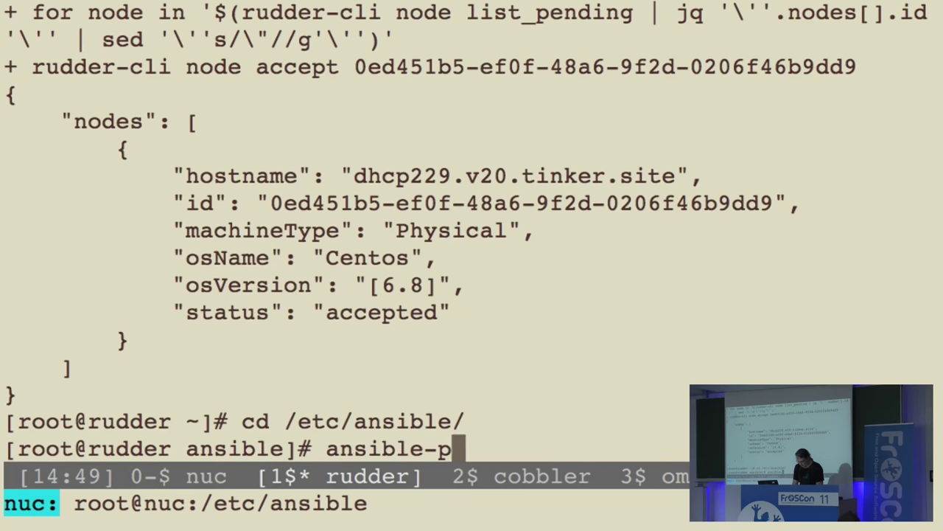
key("Tab")
type("-i")
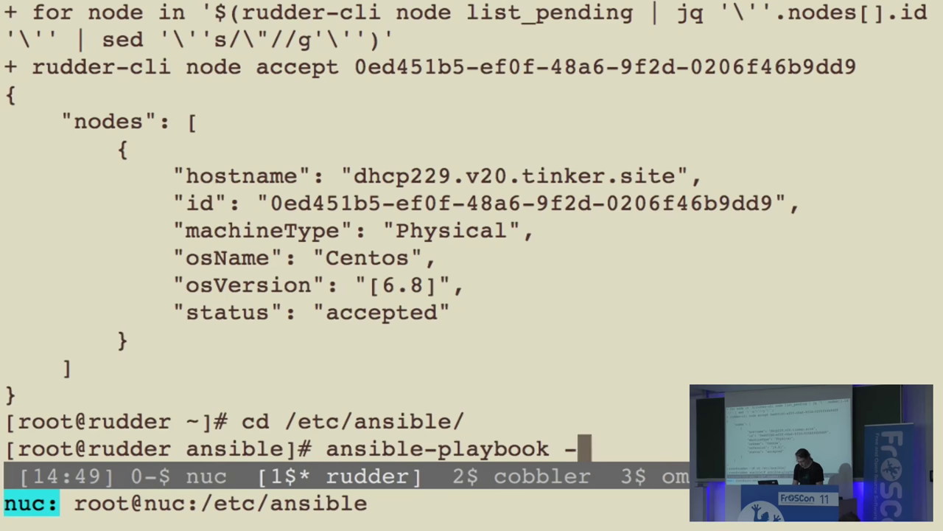
key("BackSpace")
key("BackSpace")
key("BackSpace")
key("BackSpace")
key("BackSpace")
key("BackSpace")
key("BackSpace")
key("BackSpace")
key("BackSpace")
key("BackSpace")
key("BackSpace")
key("BackSpace")
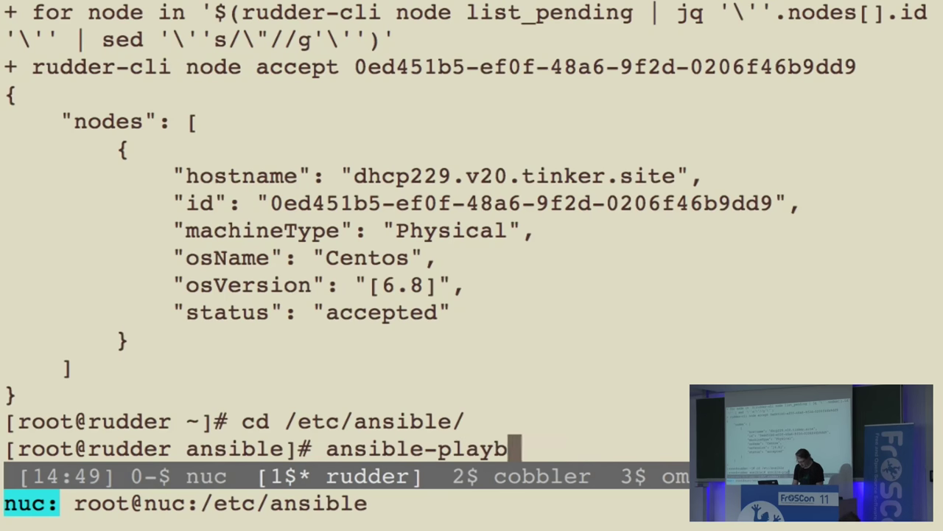
type("-")
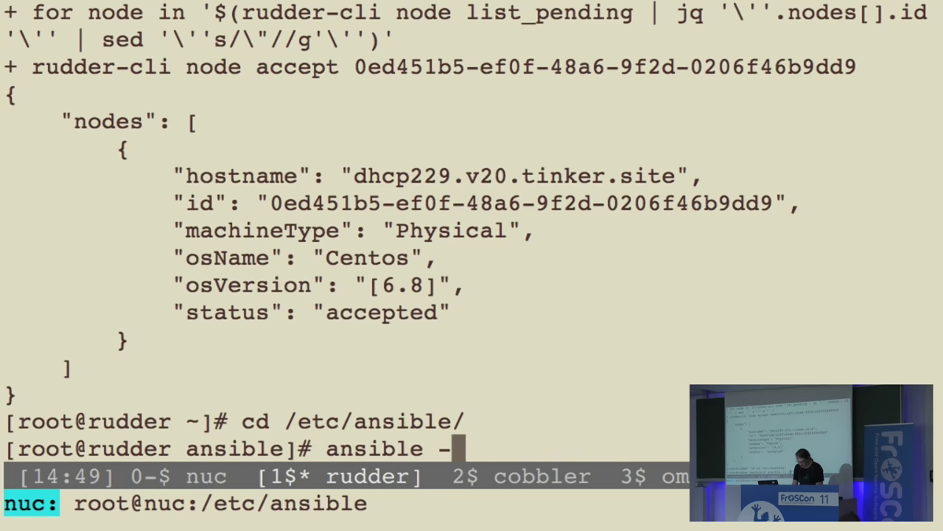
type("i rudder.py ")
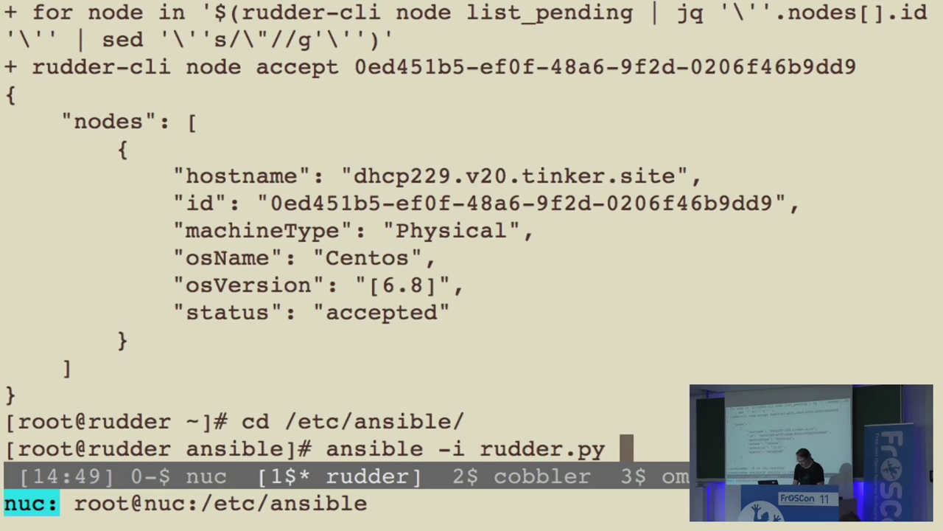
type("-")
key("BackSpace")
type("Testc")
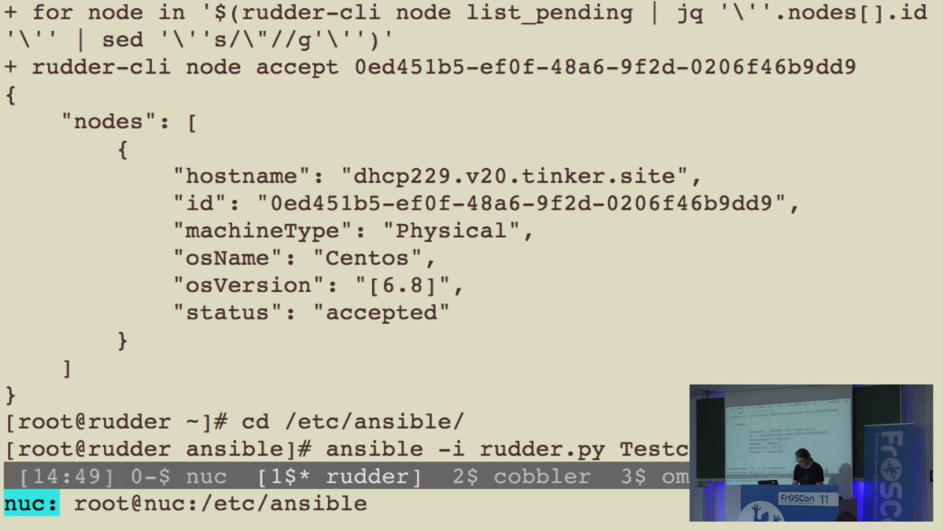
type("lients -")
type("m sh")
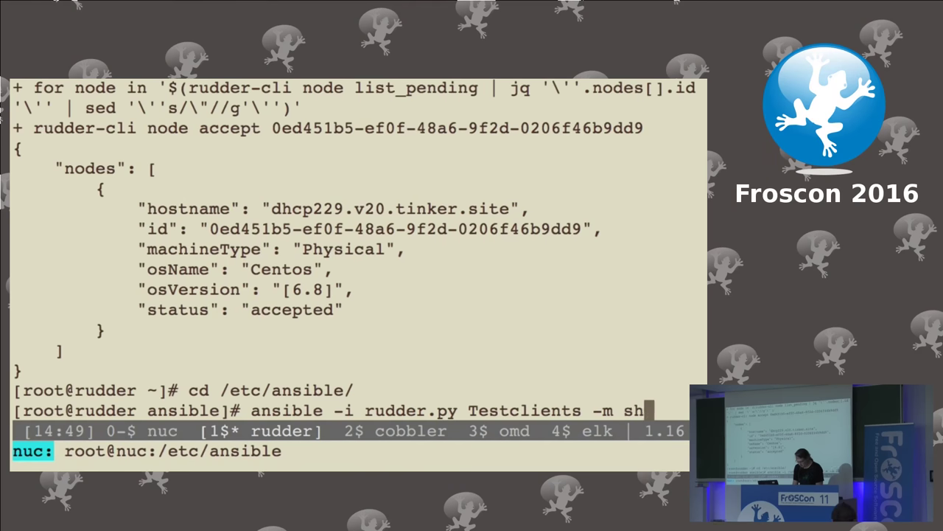
type("ell -a \"echo i")
key("BackSpace")
type("danke\"")
key("Return")
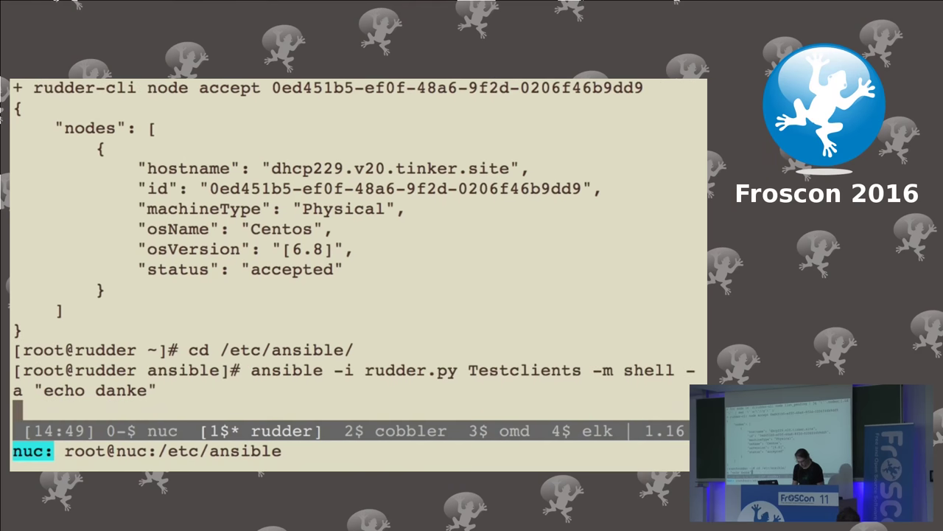